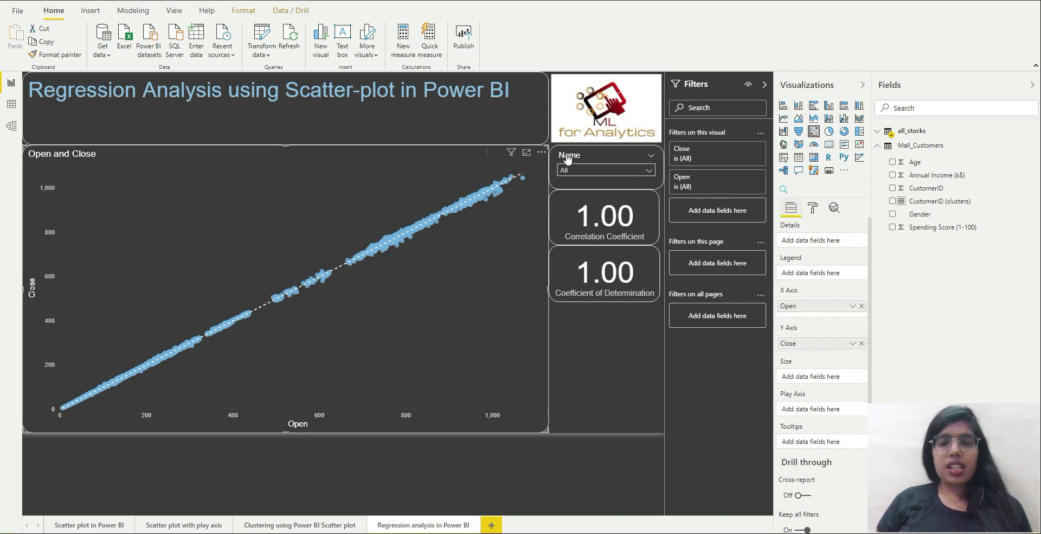
Step: Expand the all_stocks table's fields and briefly check the Name slicer's stock list
{"action": "left_click", "coordinate": [884, 132]}
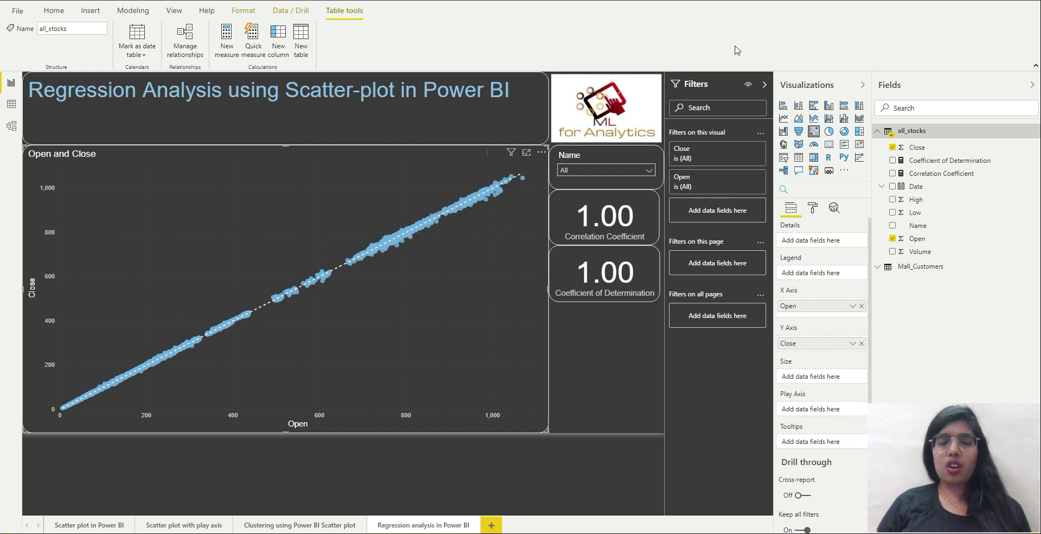
{"action": "left_click", "coordinate": [606, 173]}
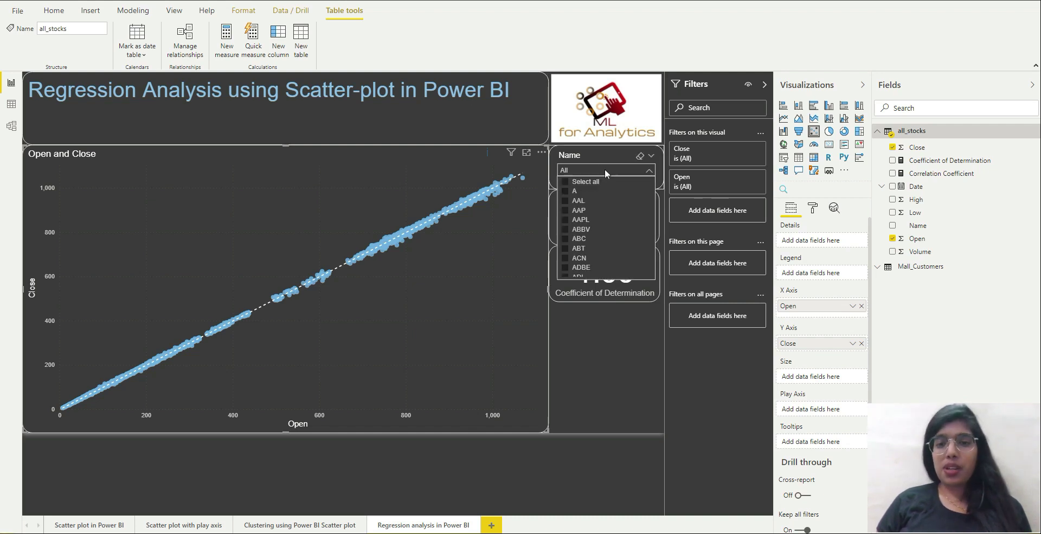
{"action": "left_click", "coordinate": [600, 168]}
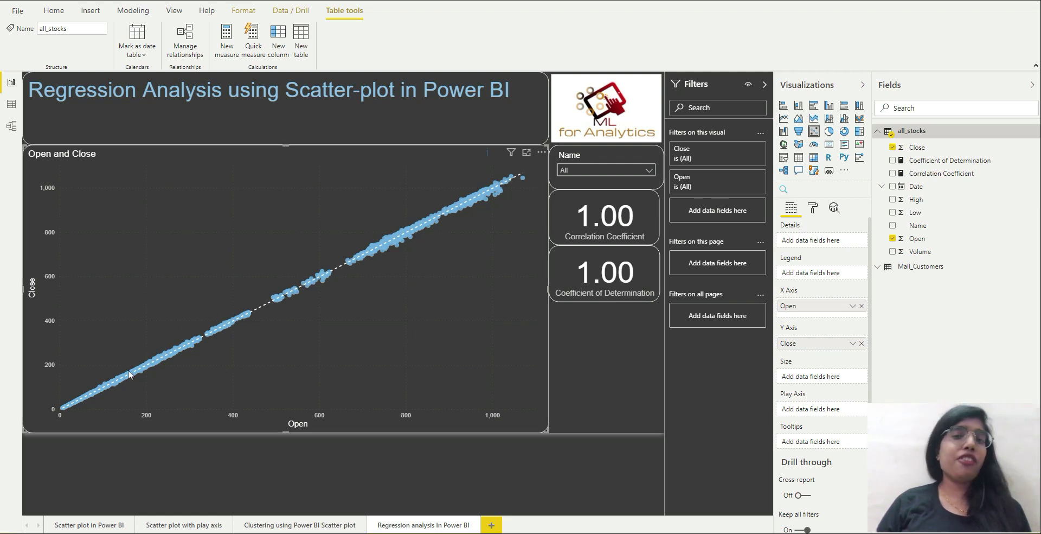
{"action": "mouse_move", "coordinate": [131, 371]}
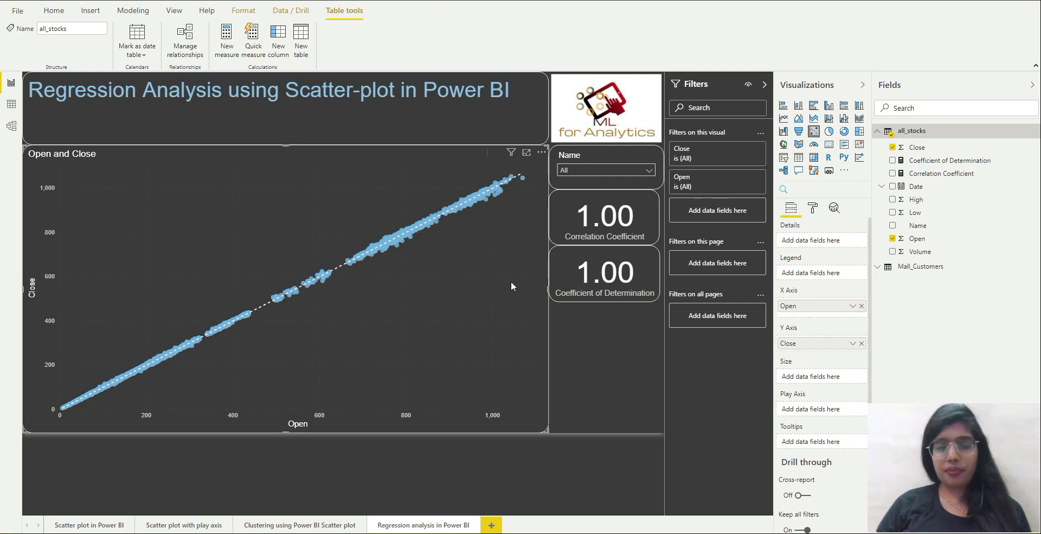
Step: Replace the scatter plot's axis fields with Open on X and Close on Y
{"action": "left_click", "coordinate": [862, 307]}
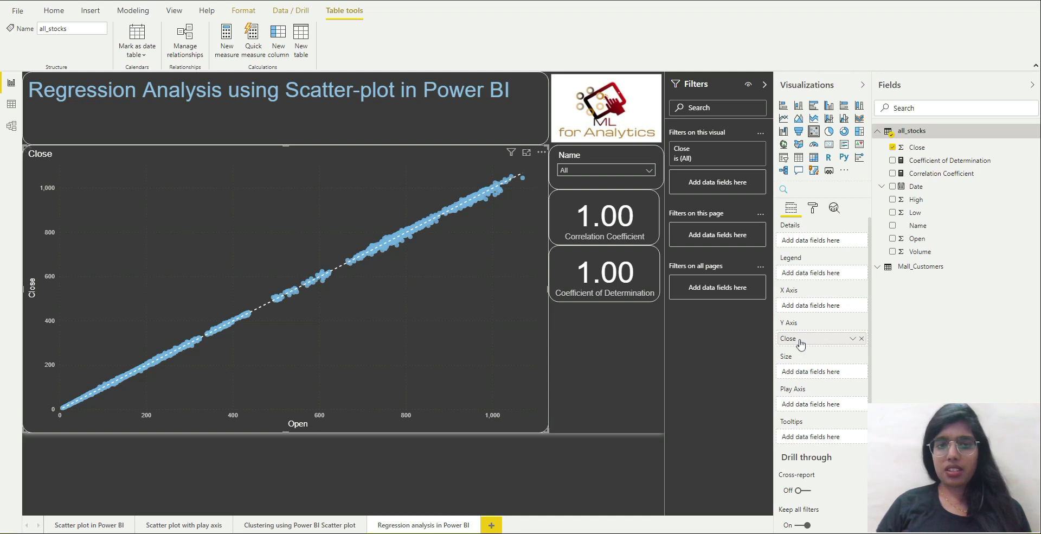
{"action": "left_click", "coordinate": [862, 338]}
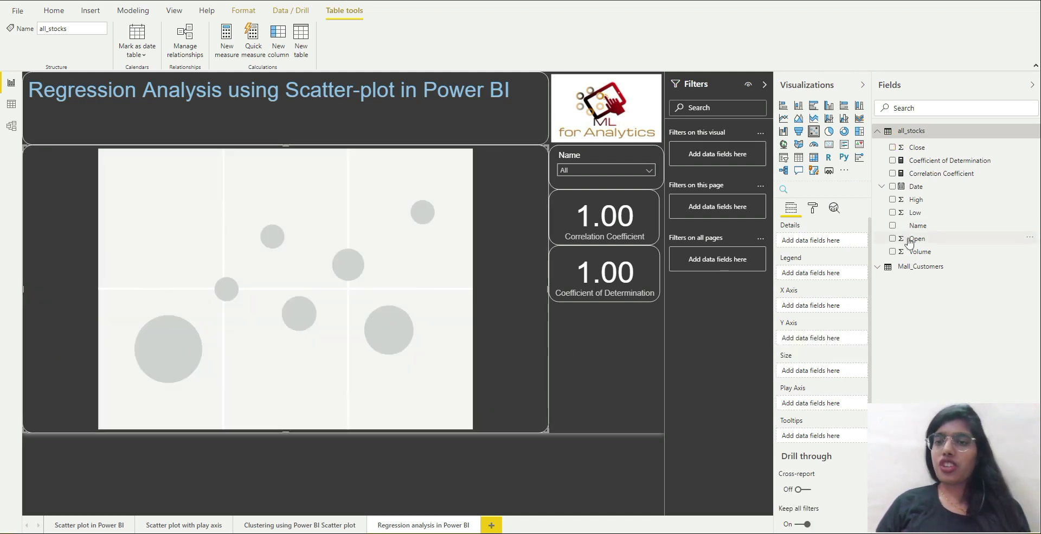
{"action": "left_click_drag", "start_coordinate": [910, 241], "coordinate": [799, 309]}
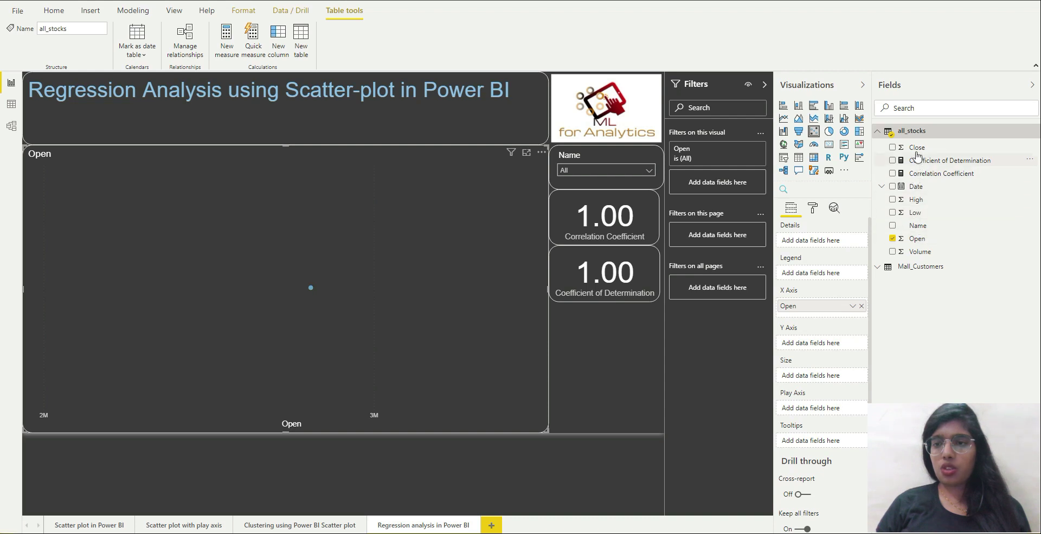
{"action": "left_click_drag", "start_coordinate": [917, 147], "coordinate": [820, 347]}
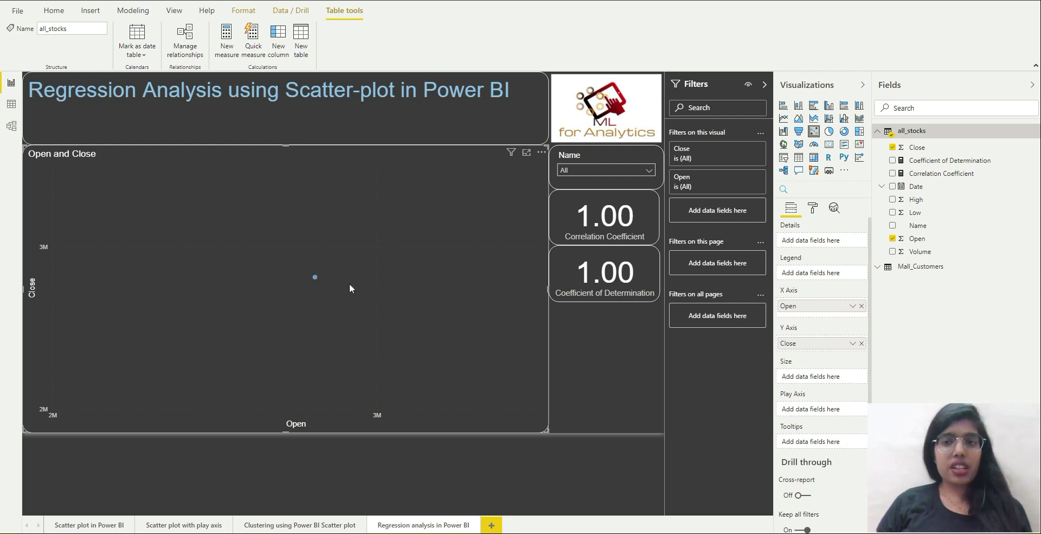
Step: Set both the Open and Close axis fields to Don't summarize
{"action": "left_click", "coordinate": [853, 307]}
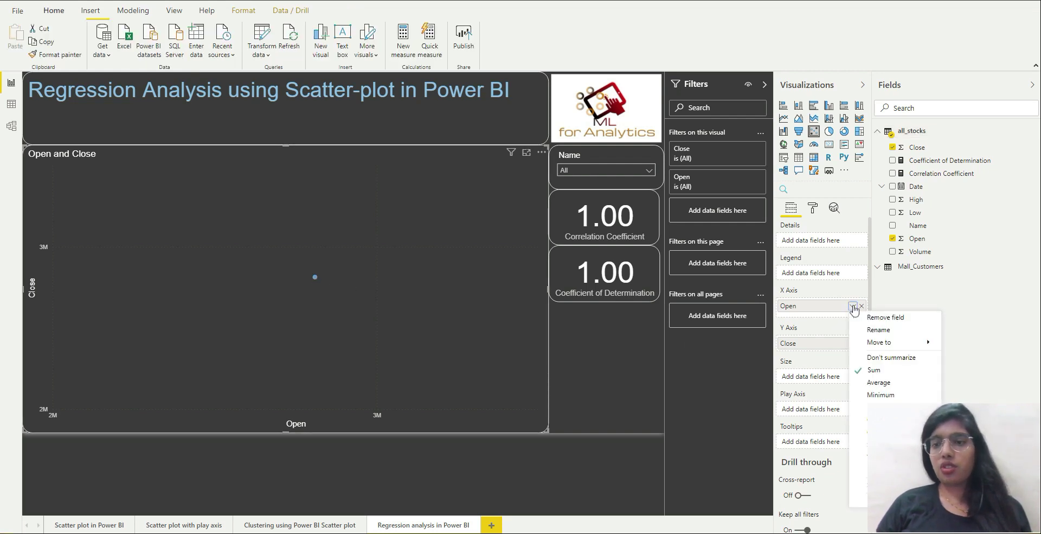
{"action": "left_click", "coordinate": [872, 358]}
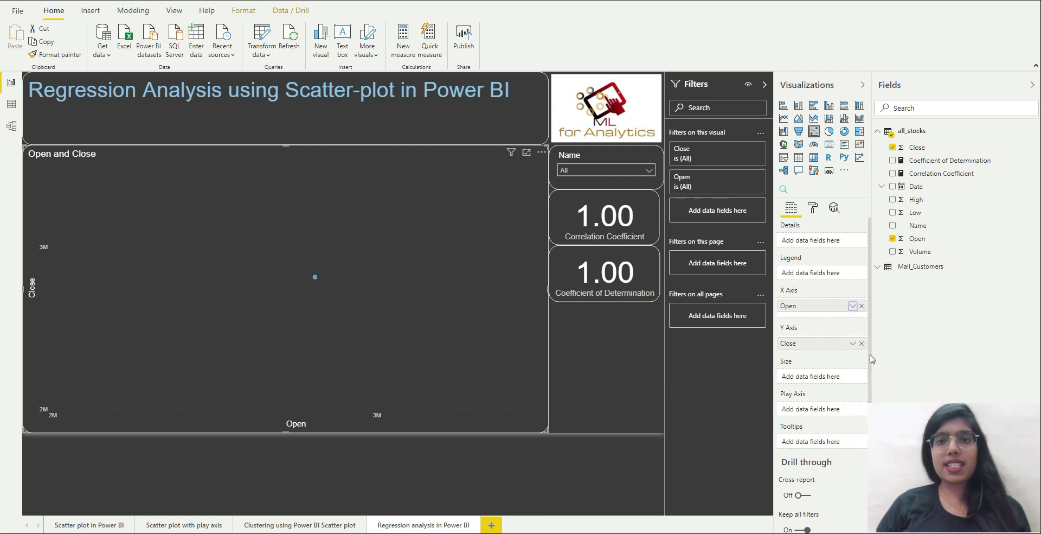
{"action": "left_click", "coordinate": [854, 343]}
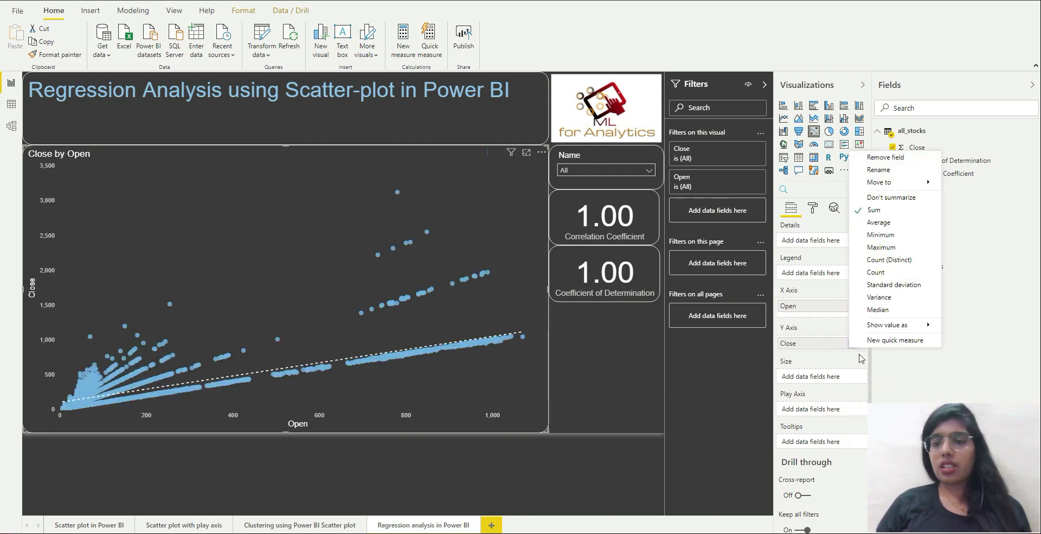
{"action": "left_click", "coordinate": [881, 198]}
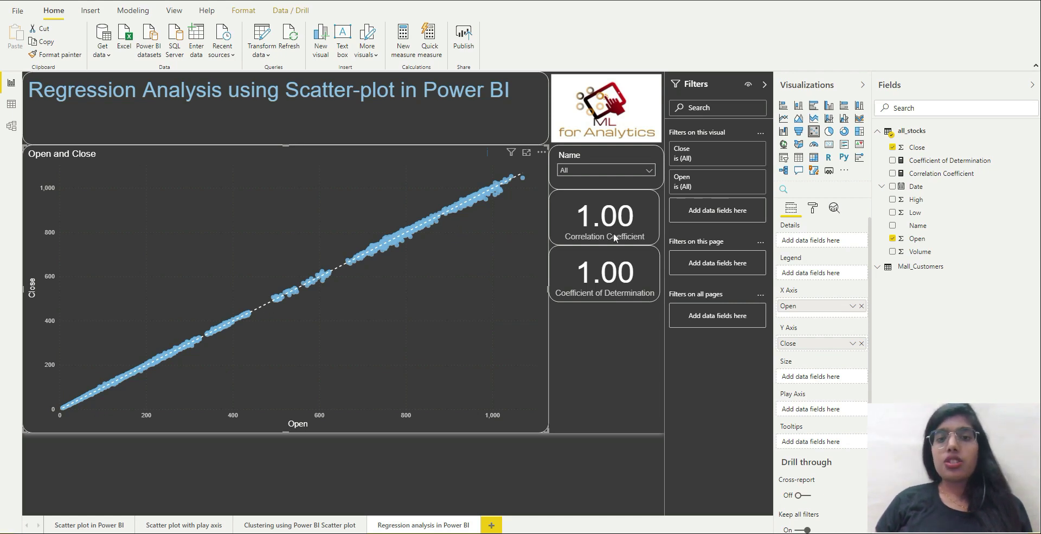
Step: Delete Trend line 1 in the Analytics pane, check the axis fields, then return to Analytics
{"action": "left_click", "coordinate": [836, 210]}
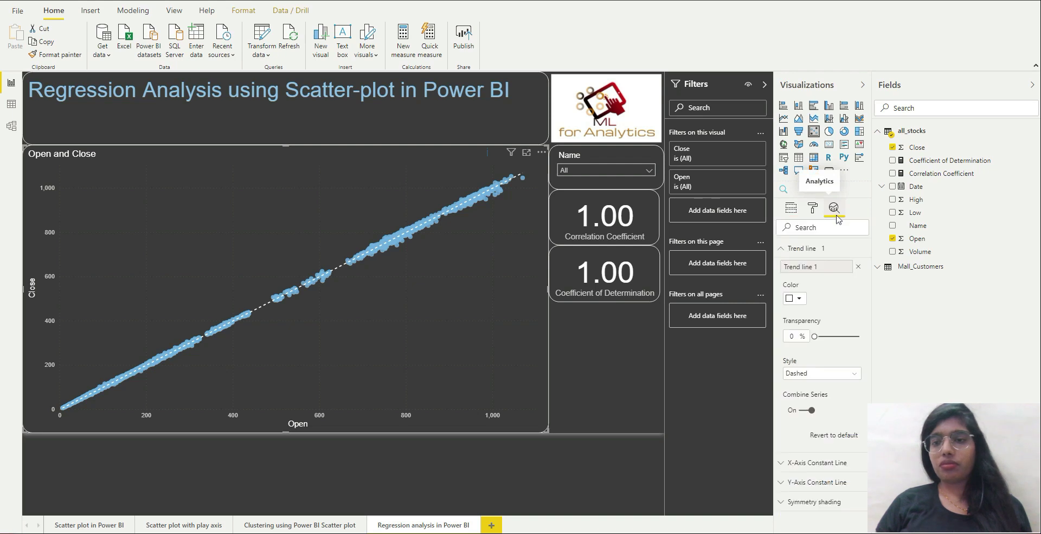
{"action": "left_click", "coordinate": [858, 267]}
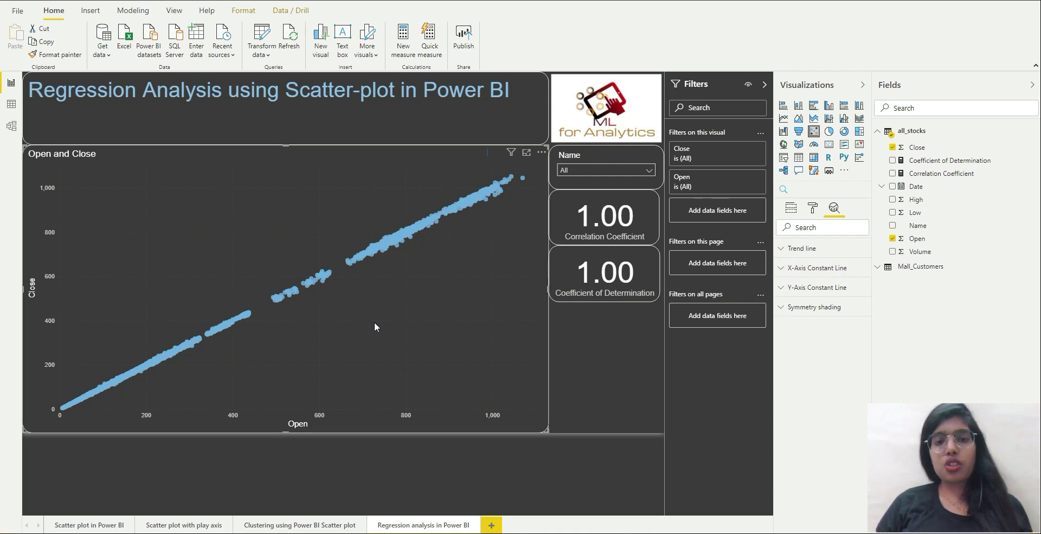
{"action": "left_click", "coordinate": [791, 208]}
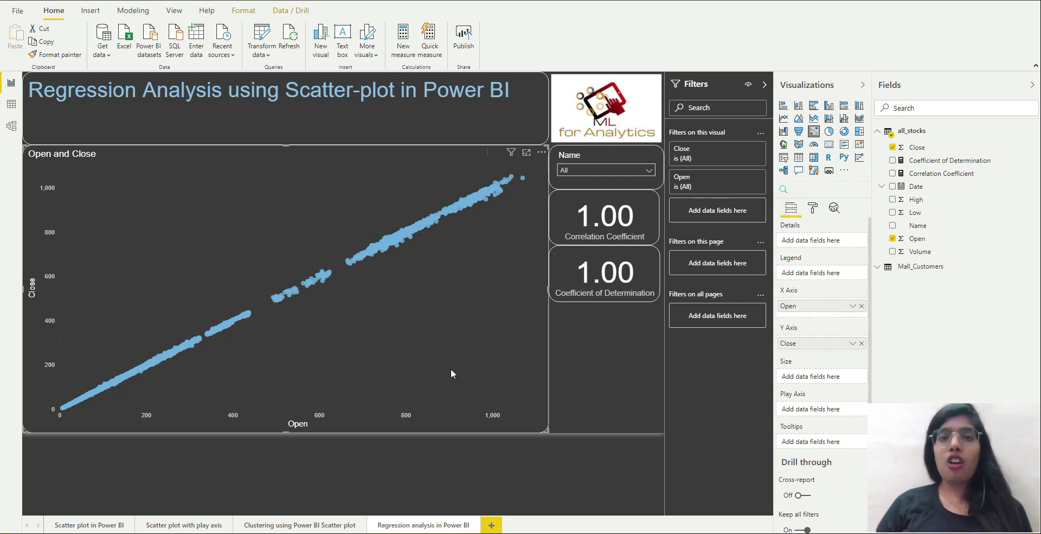
{"action": "left_click", "coordinate": [835, 211]}
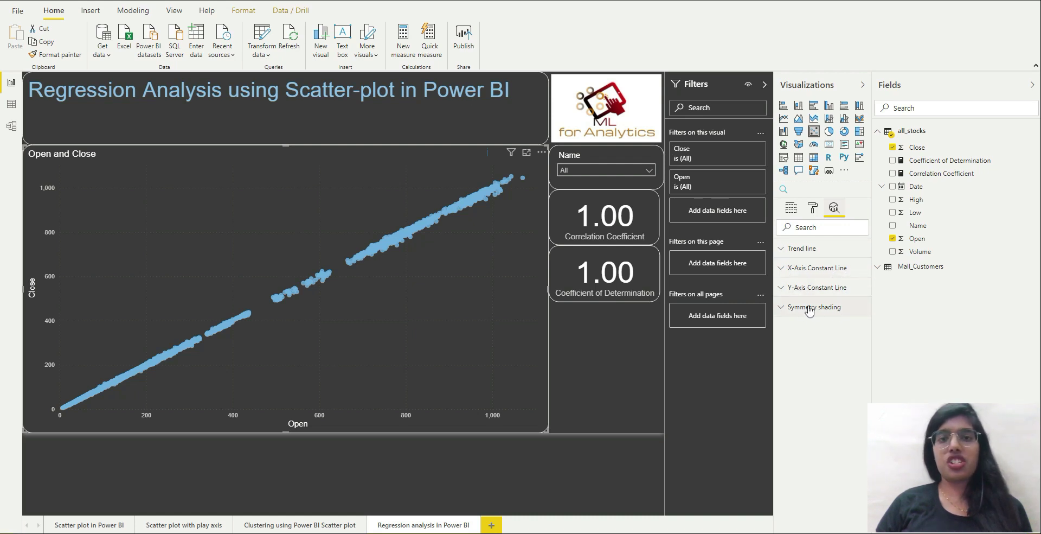
Step: Add Trend line 1 under the Analytics pane's Trend line section and expand its settings
{"action": "left_click", "coordinate": [809, 251]}
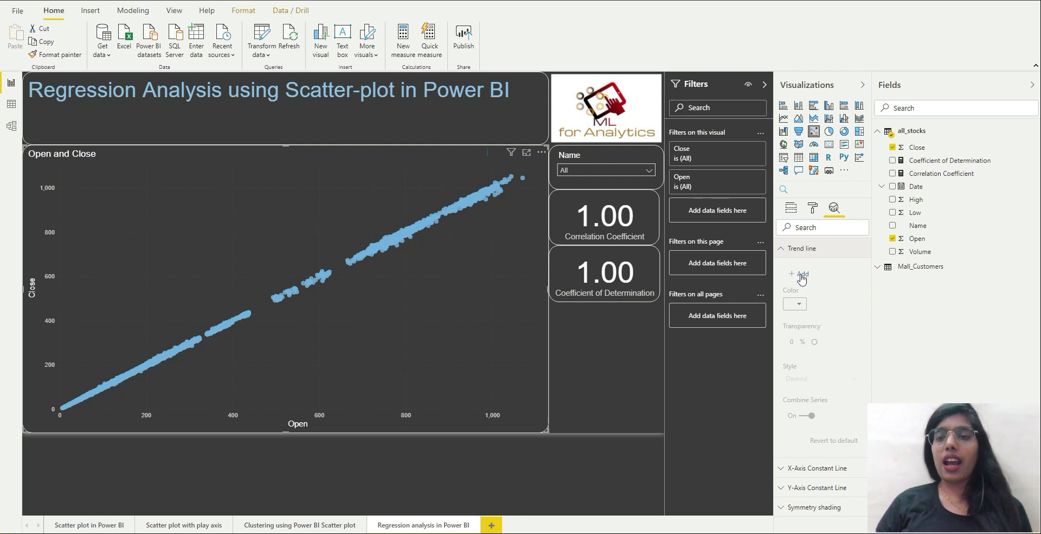
{"action": "left_click", "coordinate": [801, 274]}
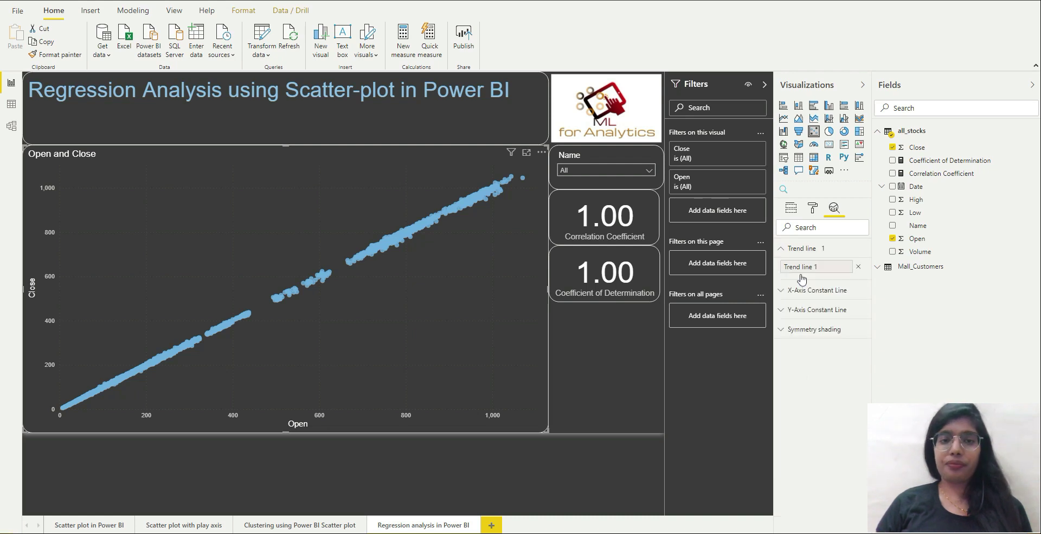
{"action": "left_click", "coordinate": [817, 279]}
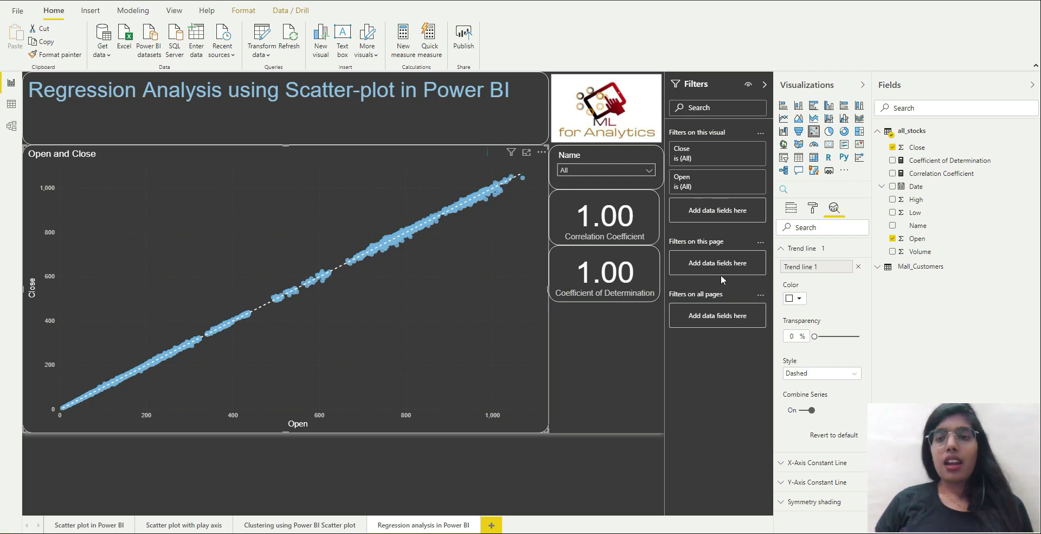
{"action": "left_click", "coordinate": [819, 248]}
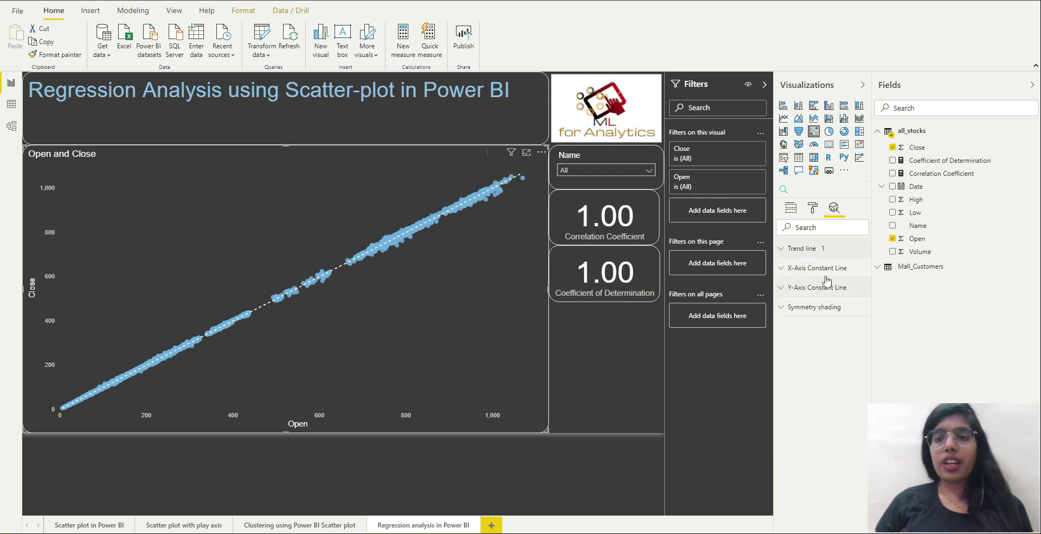
{"action": "left_click", "coordinate": [810, 268]}
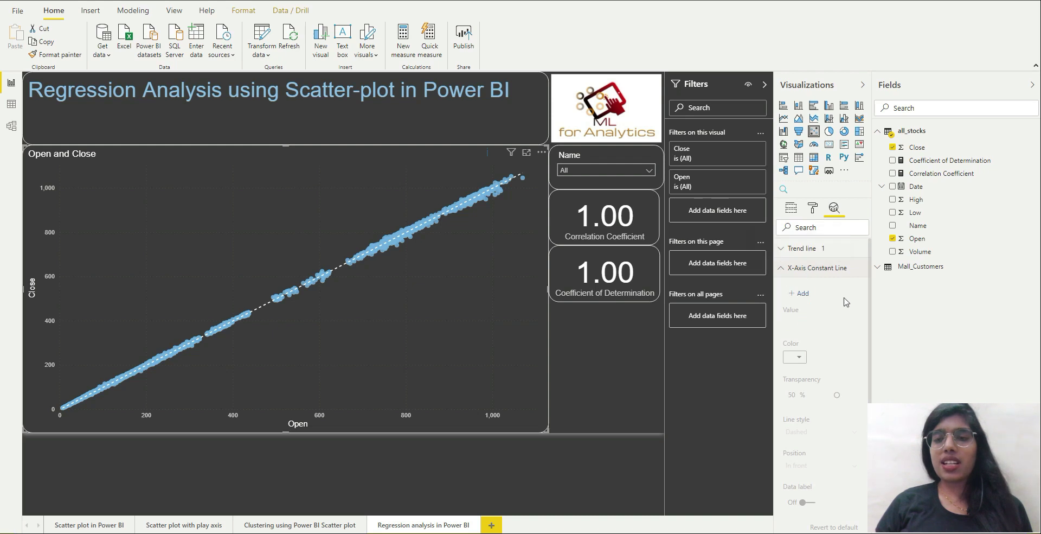
{"action": "left_click", "coordinate": [802, 293]}
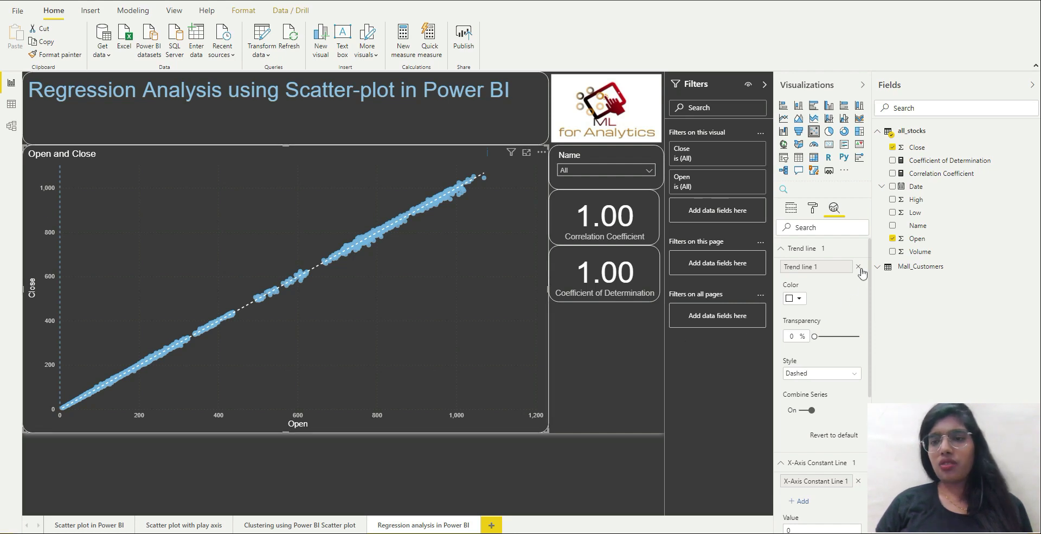
{"action": "left_click", "coordinate": [806, 249]}
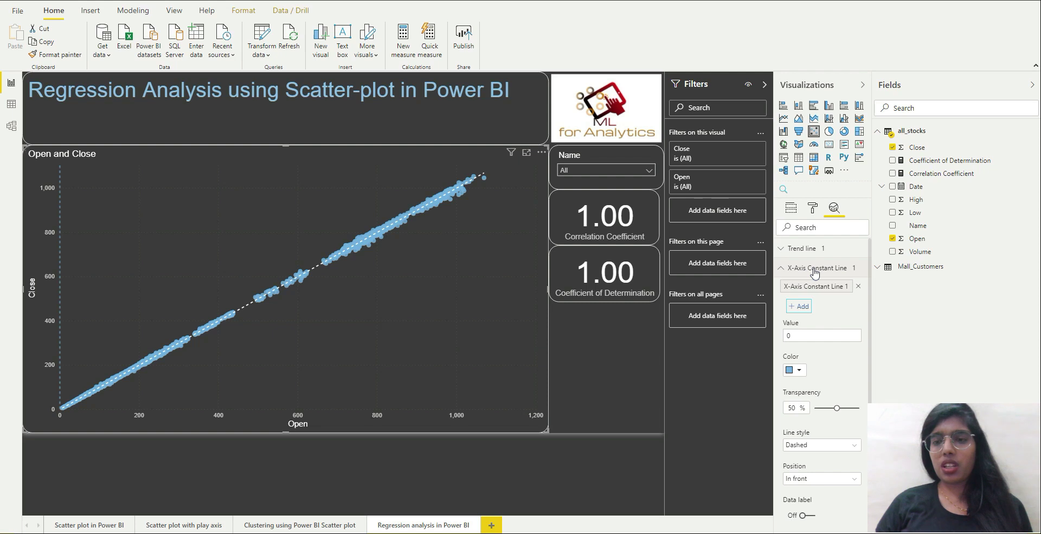
{"action": "left_click", "coordinate": [858, 286]}
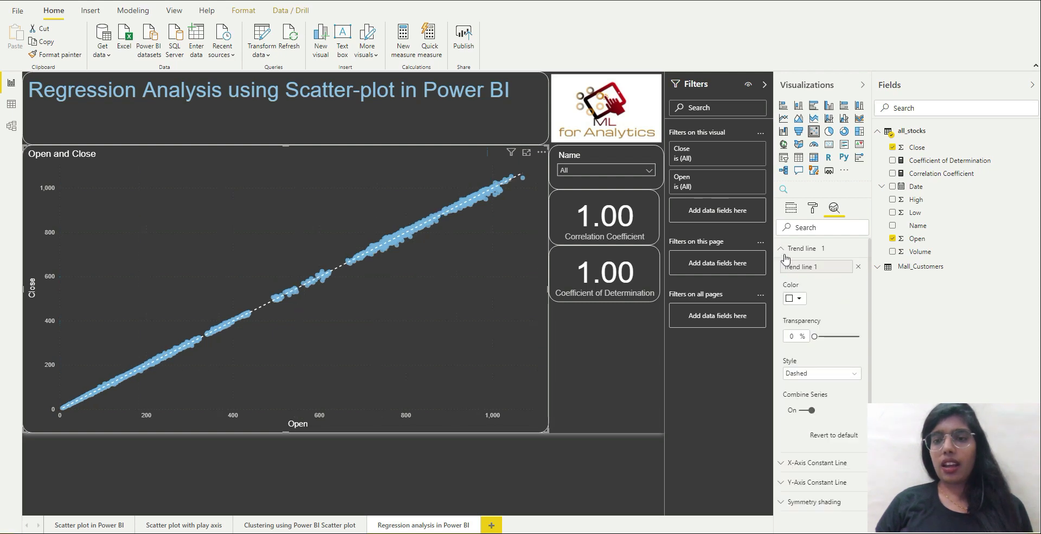
{"action": "left_click", "coordinate": [789, 287]}
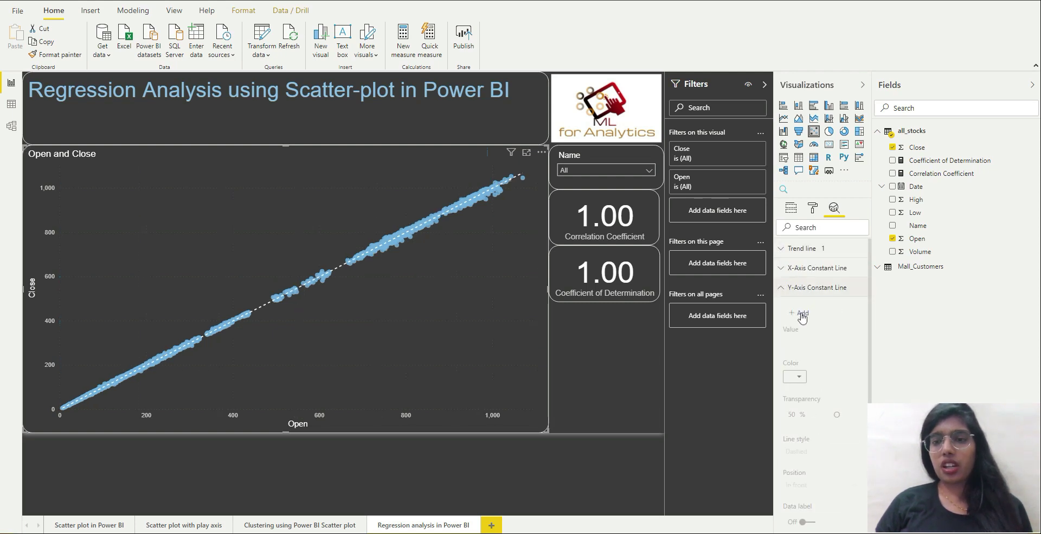
{"action": "left_click", "coordinate": [801, 314]}
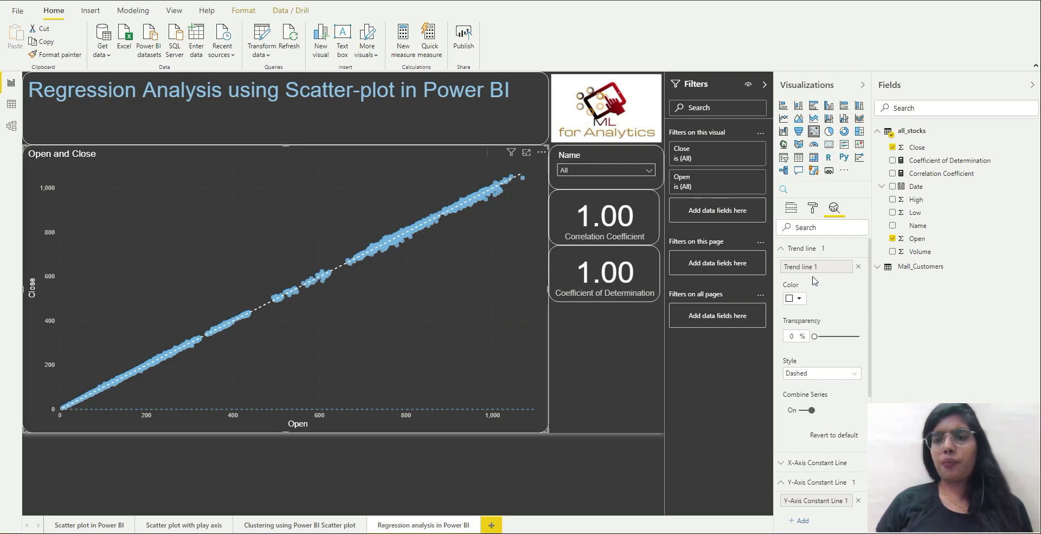
{"action": "left_click", "coordinate": [806, 252]}
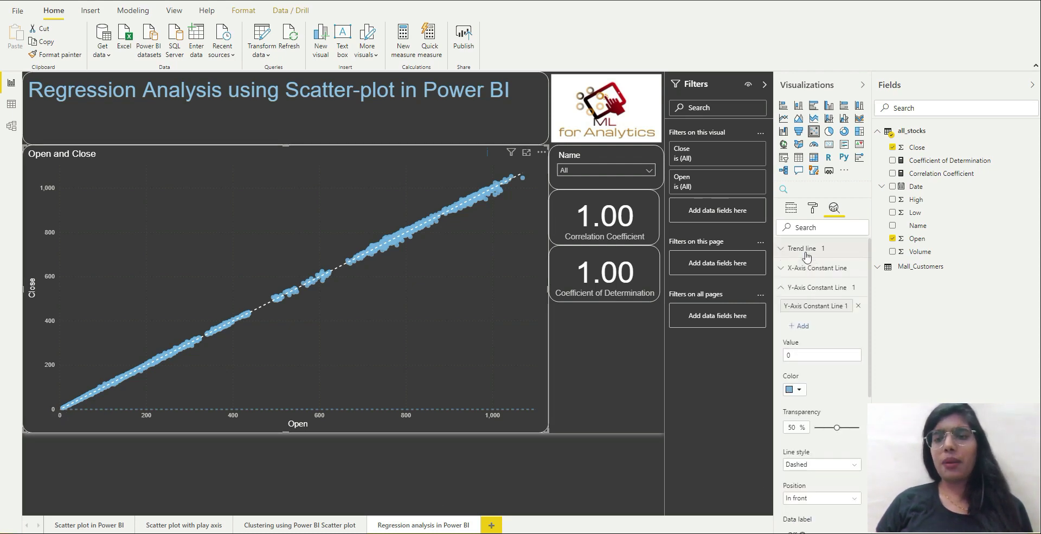
{"action": "left_click", "coordinate": [861, 307]}
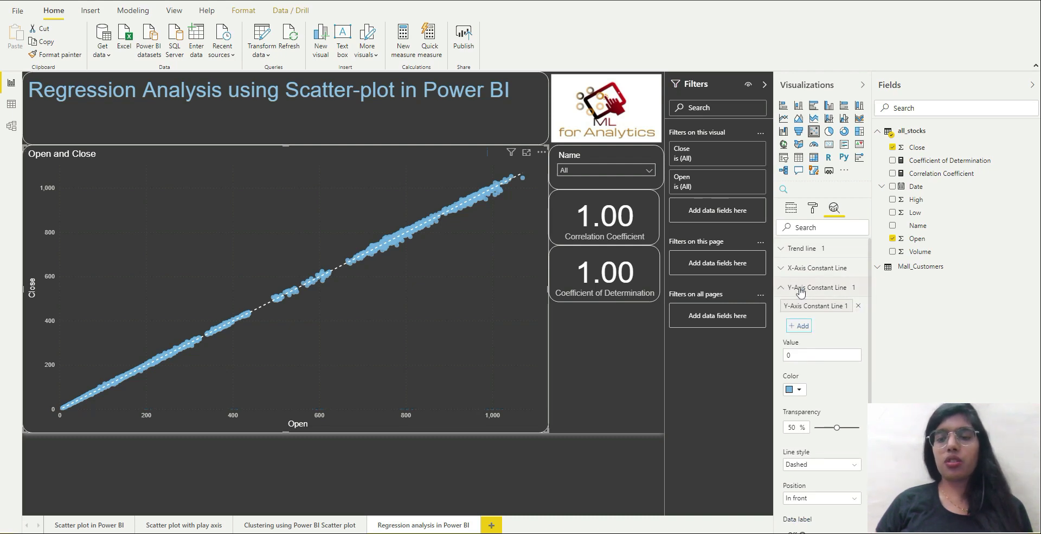
Step: Add symmetry shading to the Open vs Close scatter plot
{"action": "left_click", "coordinate": [808, 249]}
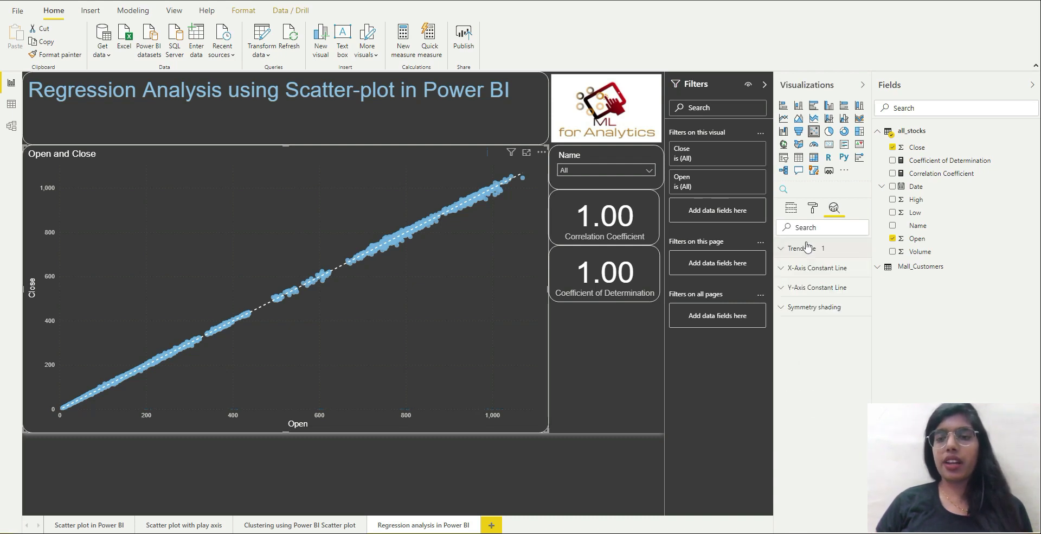
{"action": "left_click", "coordinate": [795, 314]}
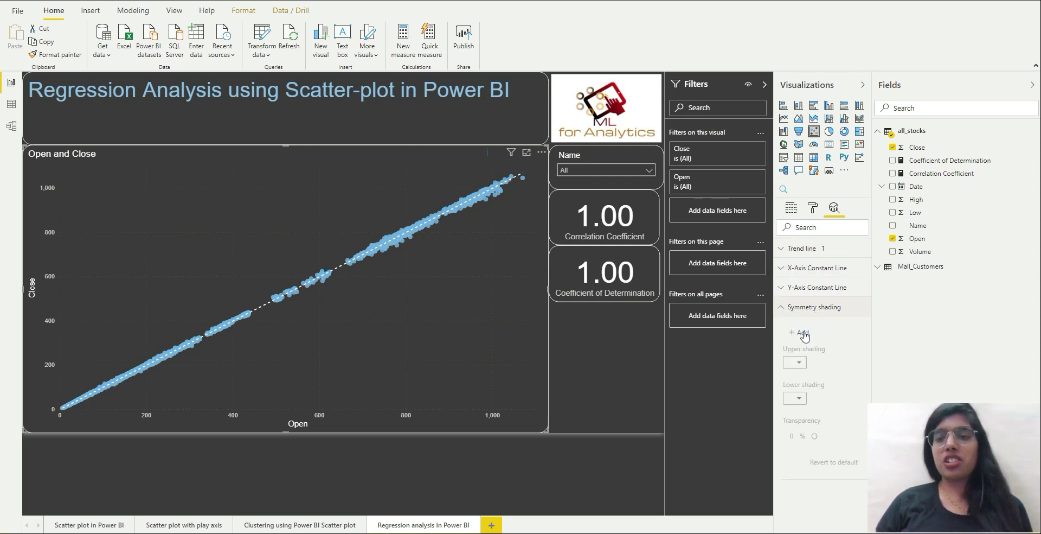
{"action": "left_click", "coordinate": [804, 333]}
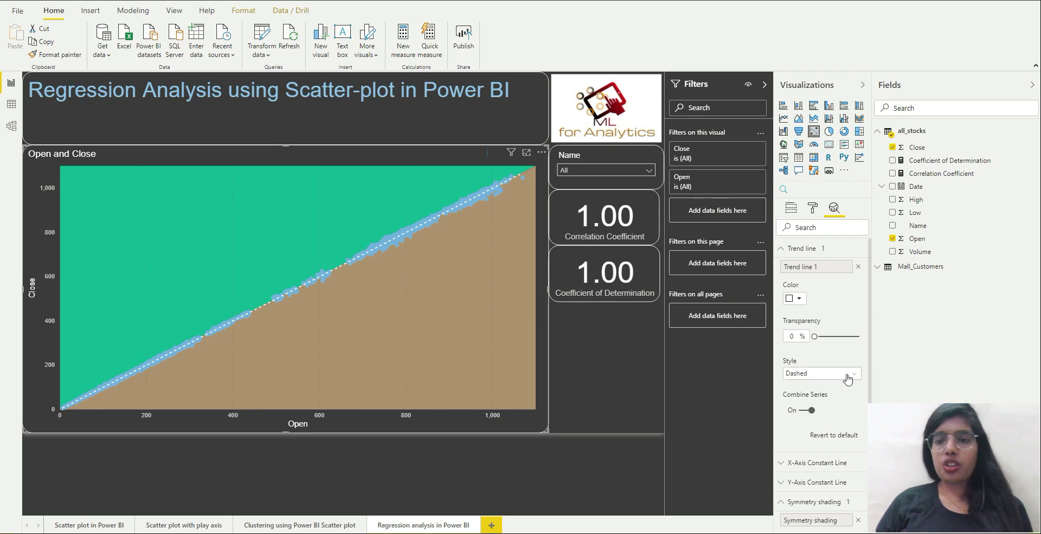
Step: Delete the symmetry shading entry, leaving only the dashed trend line
{"action": "left_click", "coordinate": [809, 249]}
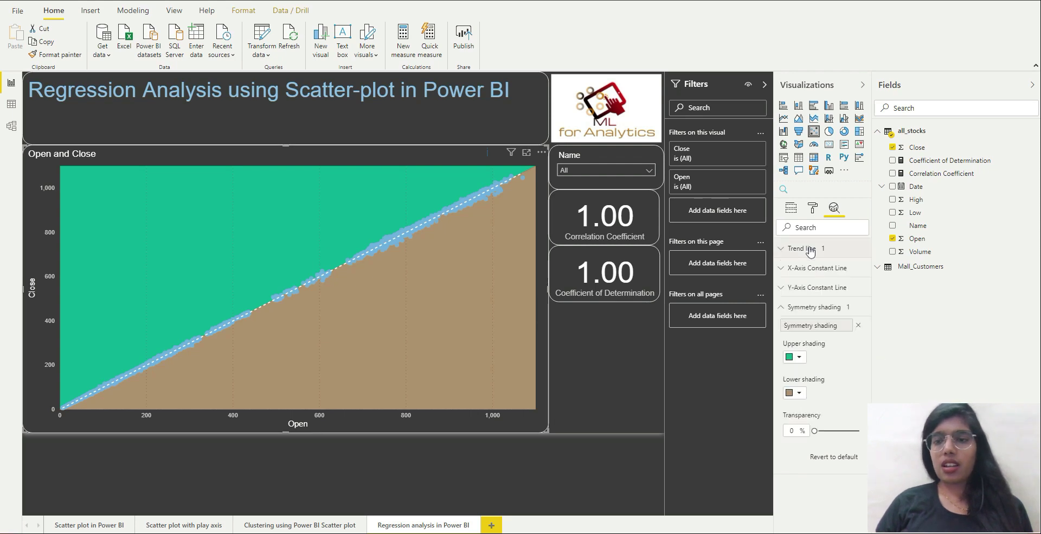
{"action": "left_click", "coordinate": [800, 361]}
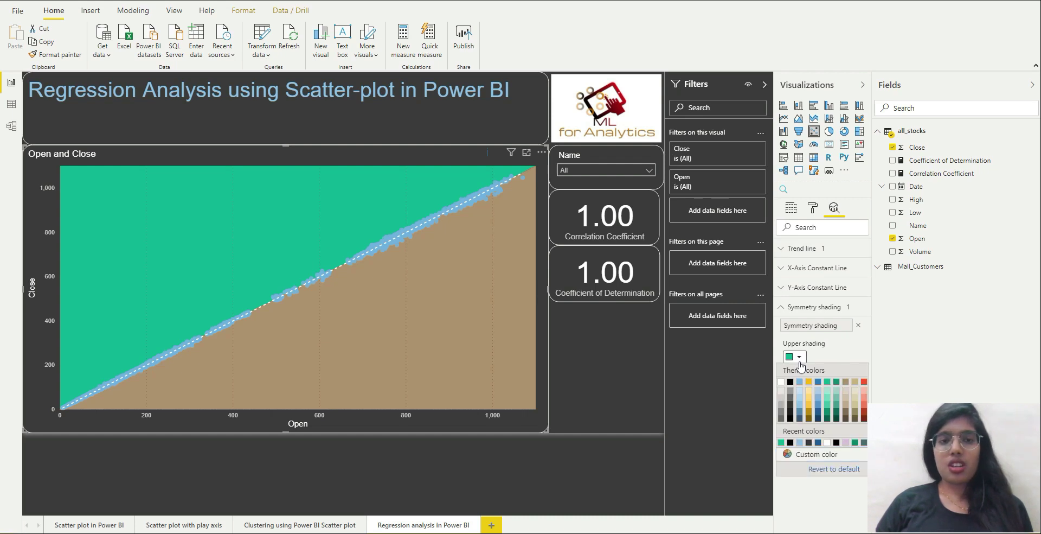
{"action": "left_click", "coordinate": [797, 357]}
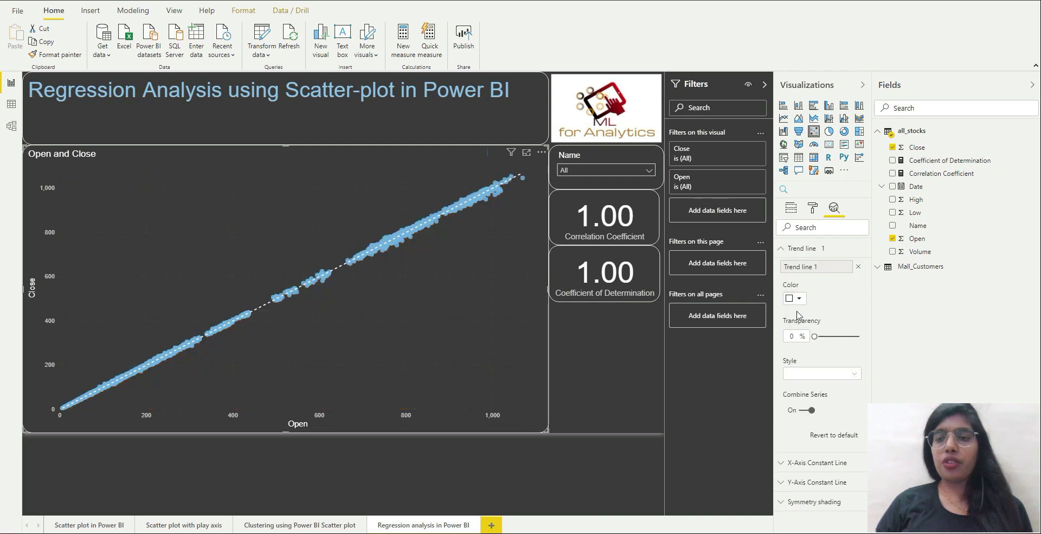
{"action": "left_click", "coordinate": [805, 250]}
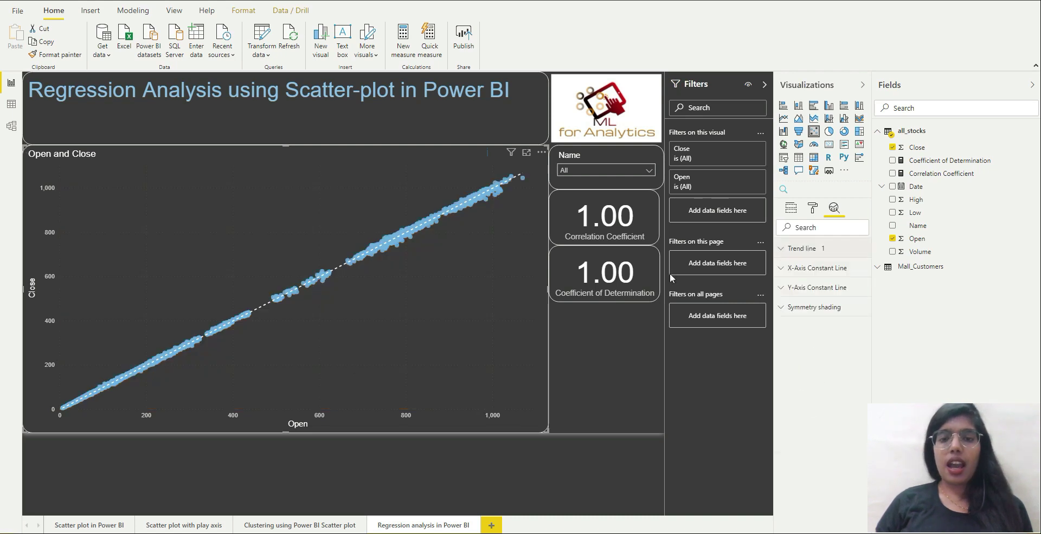
Step: Create a new quick measure on all_stocks using the Correlation coefficient calculation
{"action": "right_click", "coordinate": [933, 136]}
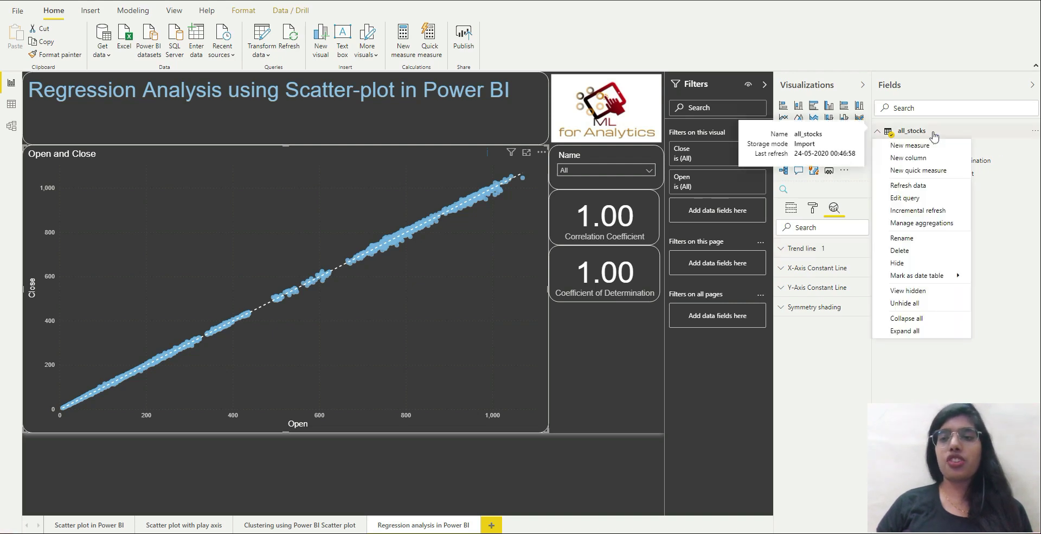
{"action": "left_click", "coordinate": [925, 172]}
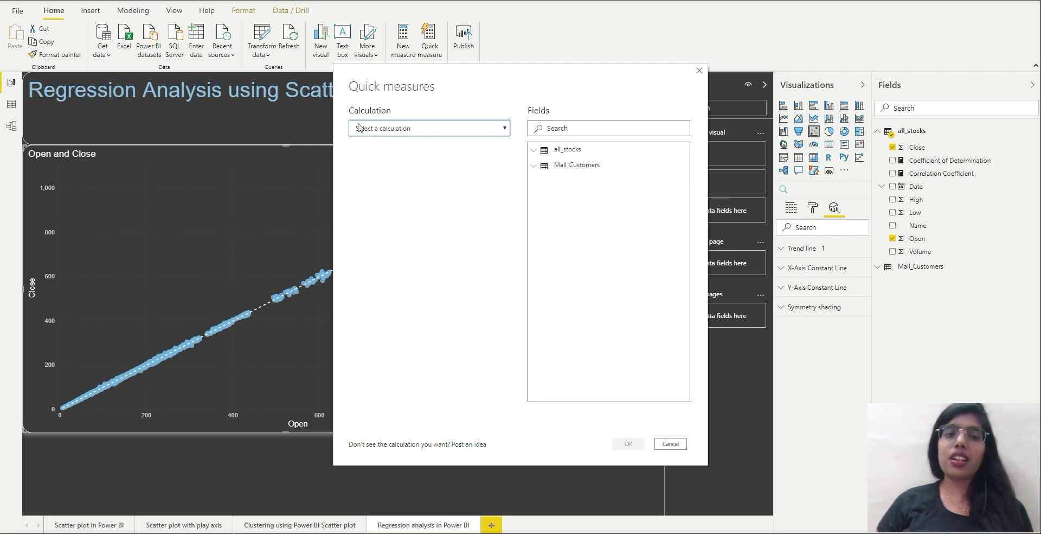
{"action": "left_click", "coordinate": [416, 129]}
{"action": "scroll", "coordinate": [423, 250], "scroll_direction": "down", "scroll_amount": 2}
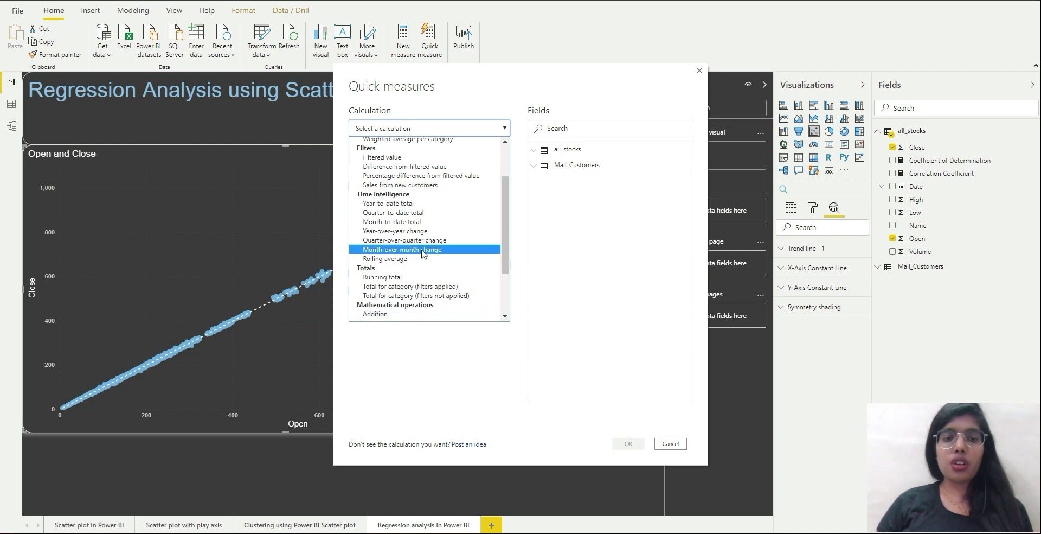
{"action": "scroll", "coordinate": [423, 253], "scroll_direction": "down", "scroll_amount": 3}
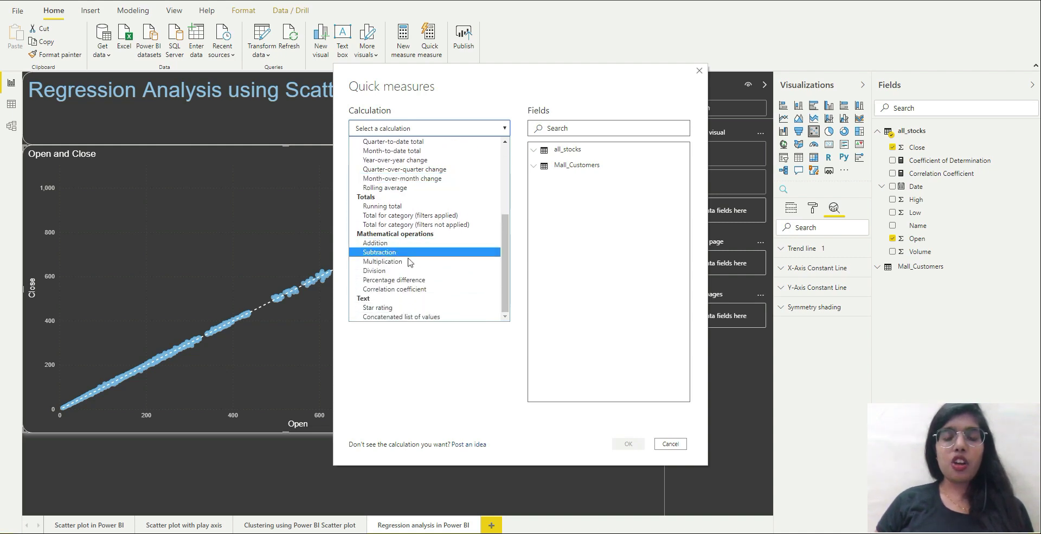
{"action": "left_click", "coordinate": [385, 290]}
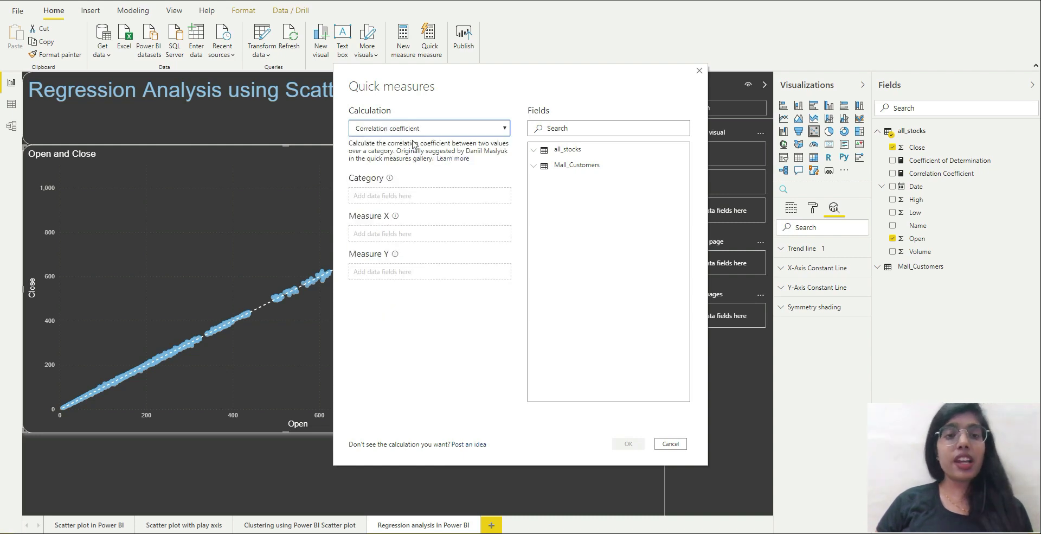
Step: Configure the correlation with Date as category, average Open as X and average Close as Y
{"action": "left_click", "coordinate": [533, 150]}
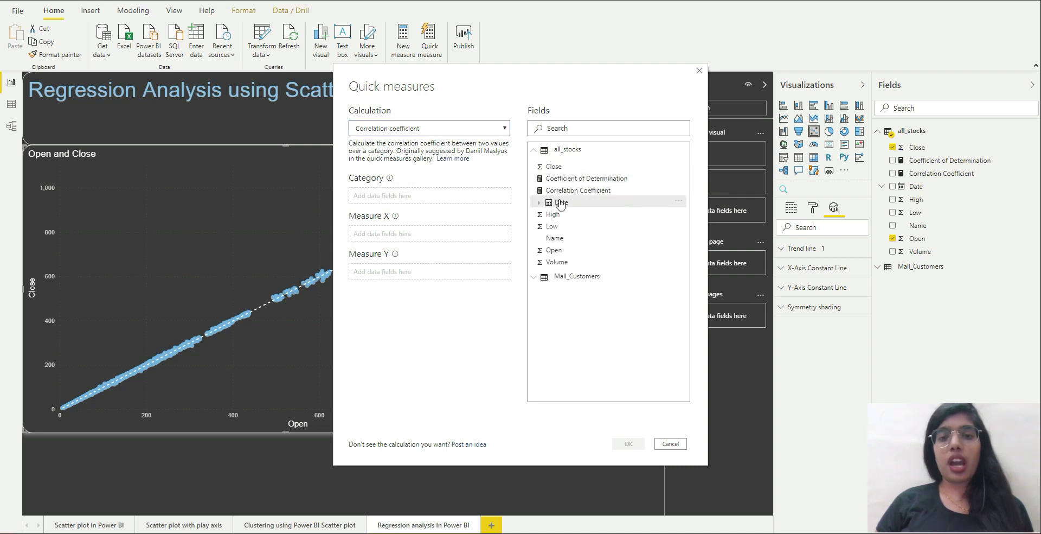
{"action": "left_click_drag", "start_coordinate": [560, 203], "coordinate": [391, 197]}
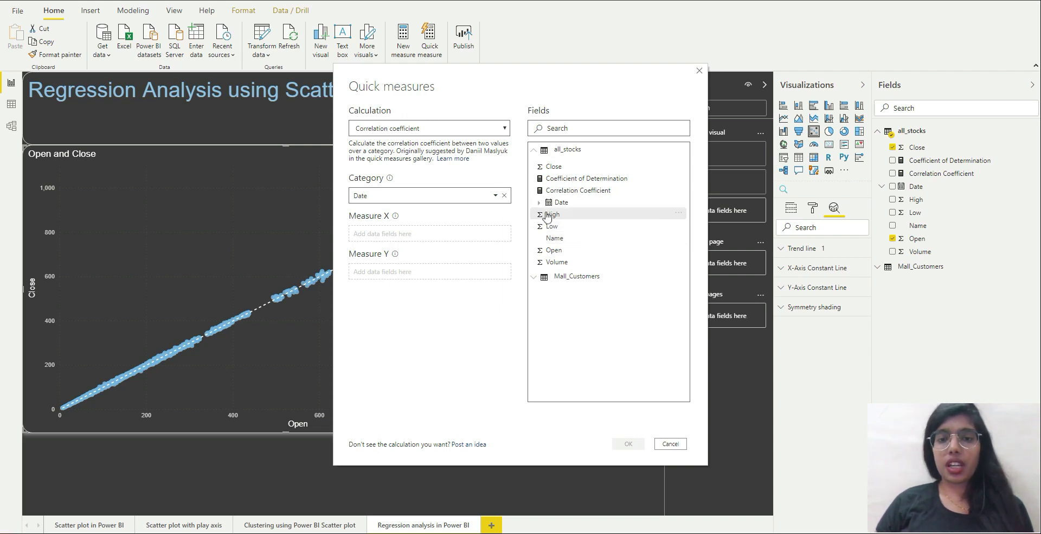
{"action": "left_click_drag", "start_coordinate": [595, 247], "coordinate": [384, 233]}
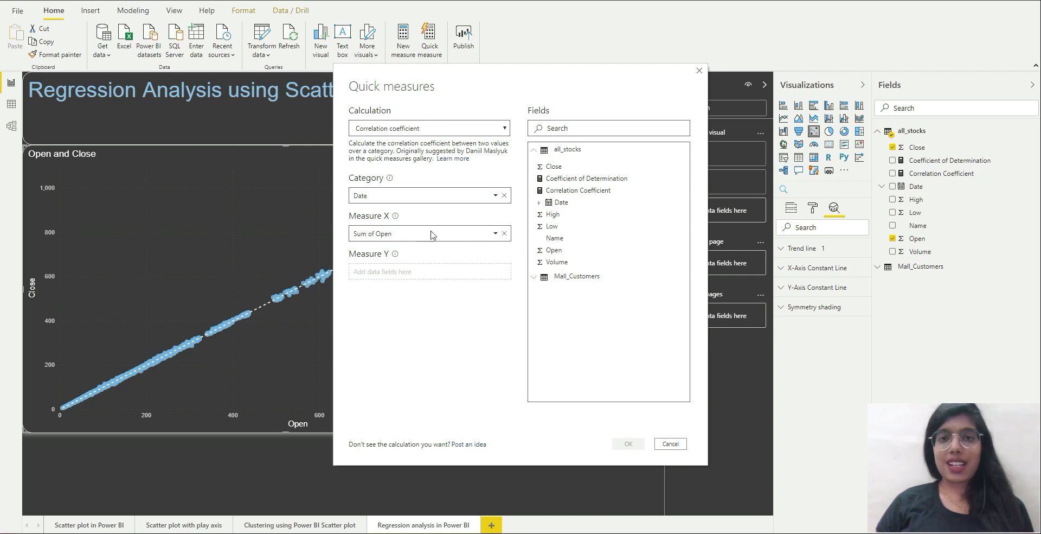
{"action": "left_click", "coordinate": [495, 233]}
{"action": "left_click", "coordinate": [512, 262]}
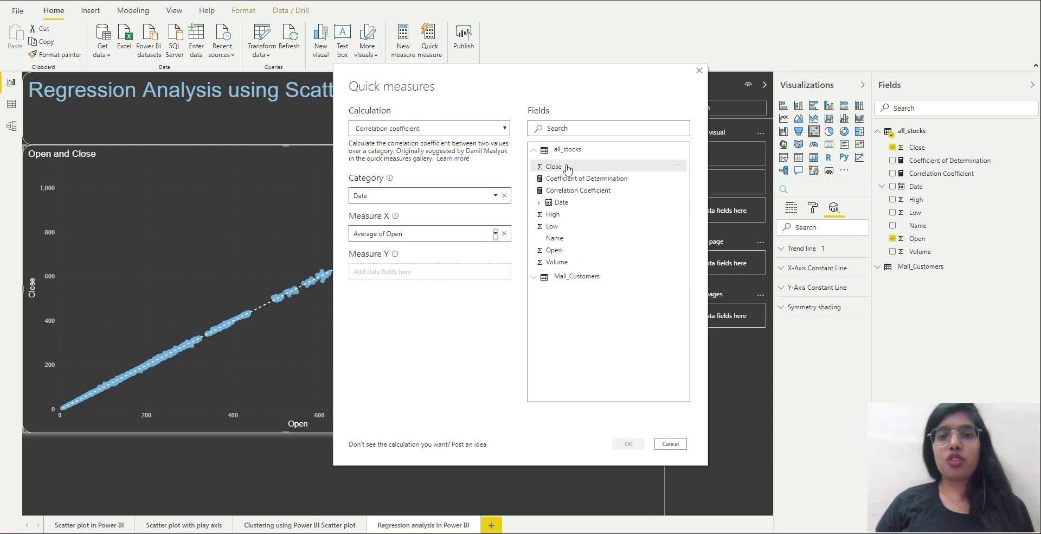
{"action": "left_click_drag", "start_coordinate": [562, 166], "coordinate": [399, 274]}
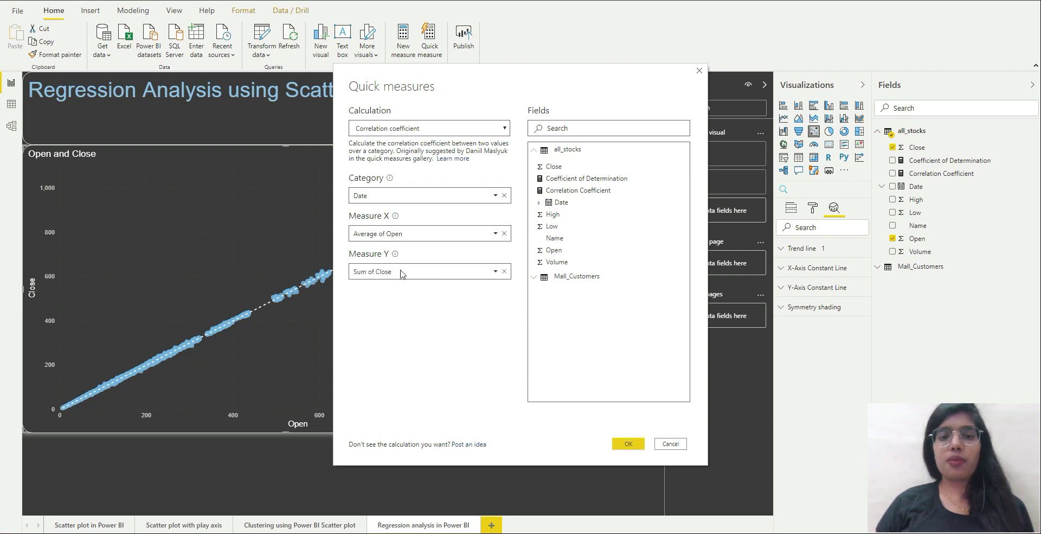
{"action": "left_click", "coordinate": [495, 272]}
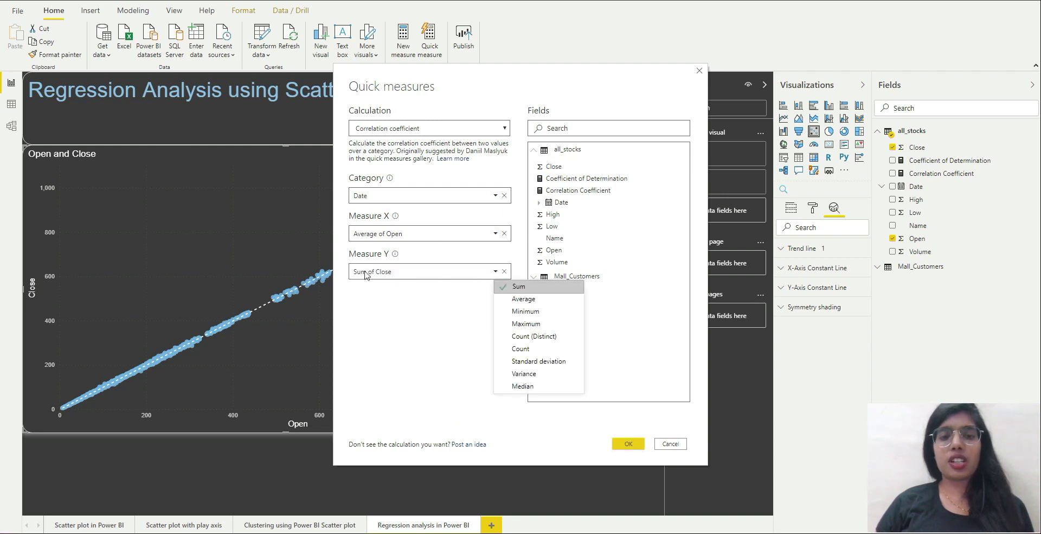
{"action": "left_click", "coordinate": [506, 301]}
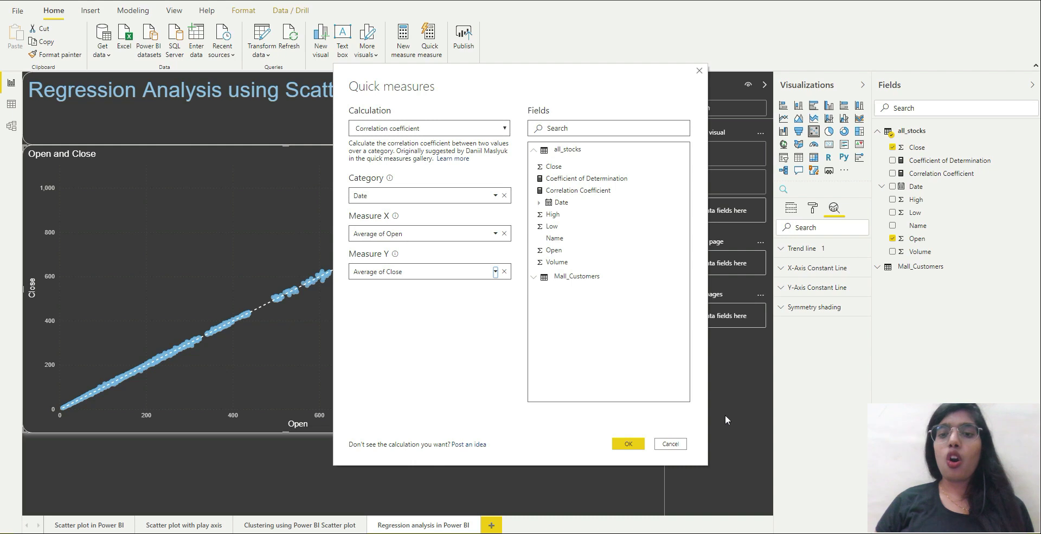
{"action": "left_click", "coordinate": [671, 444]}
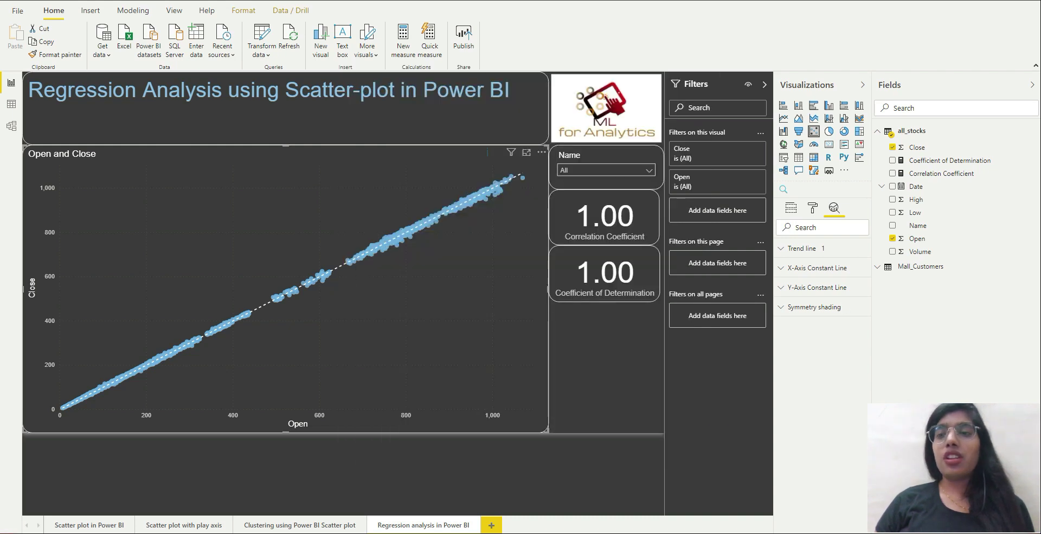
{"action": "left_click", "coordinate": [954, 161]}
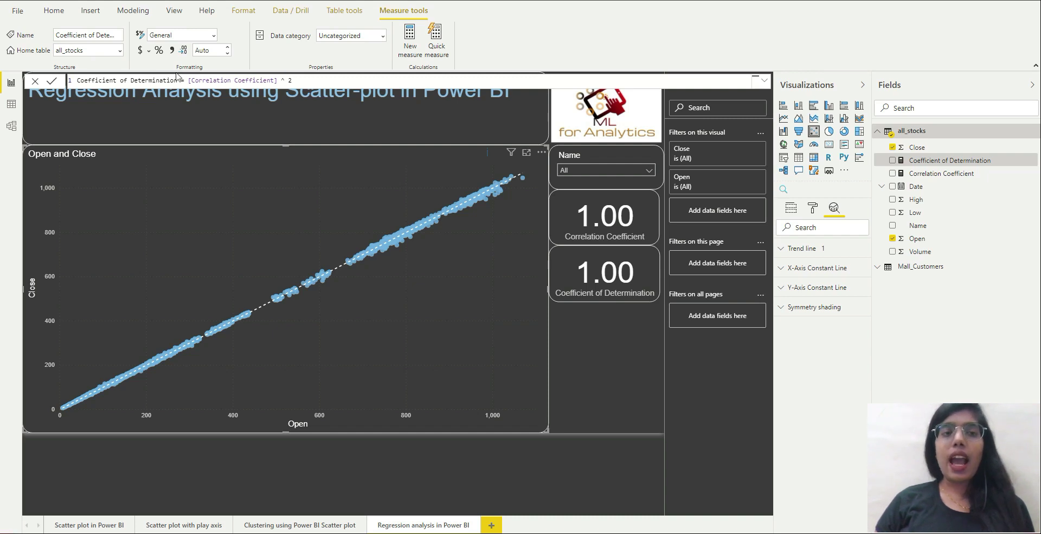
Step: Filter the report by Name to ACN, then ADSK, then AMD alone
{"action": "left_click", "coordinate": [603, 305]}
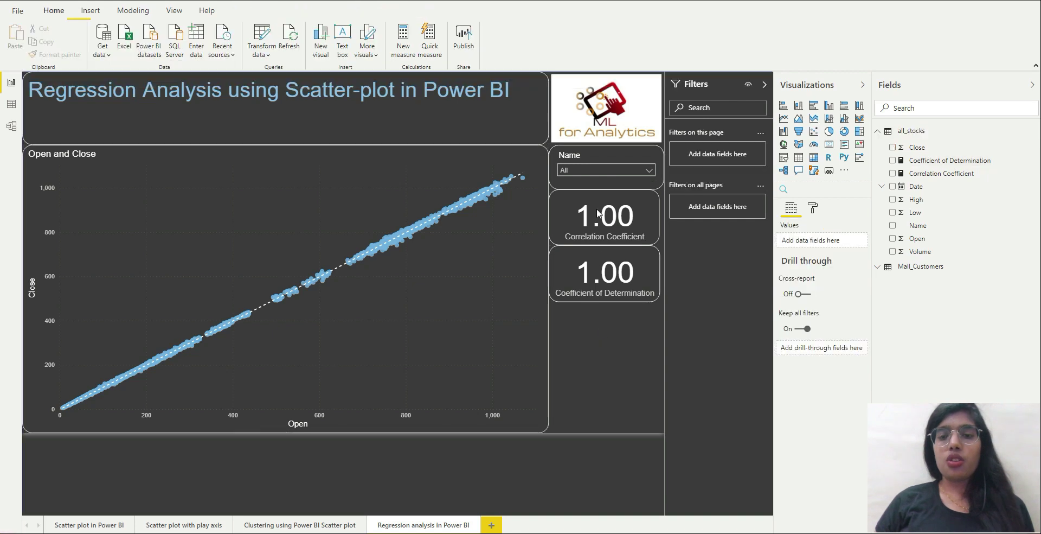
{"action": "left_click", "coordinate": [597, 170]}
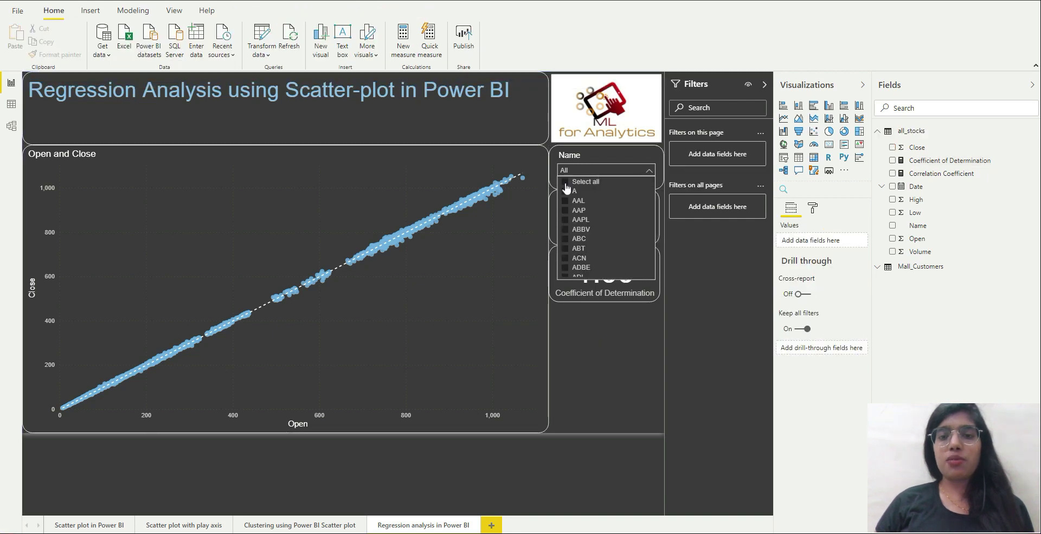
{"action": "left_click", "coordinate": [565, 258]}
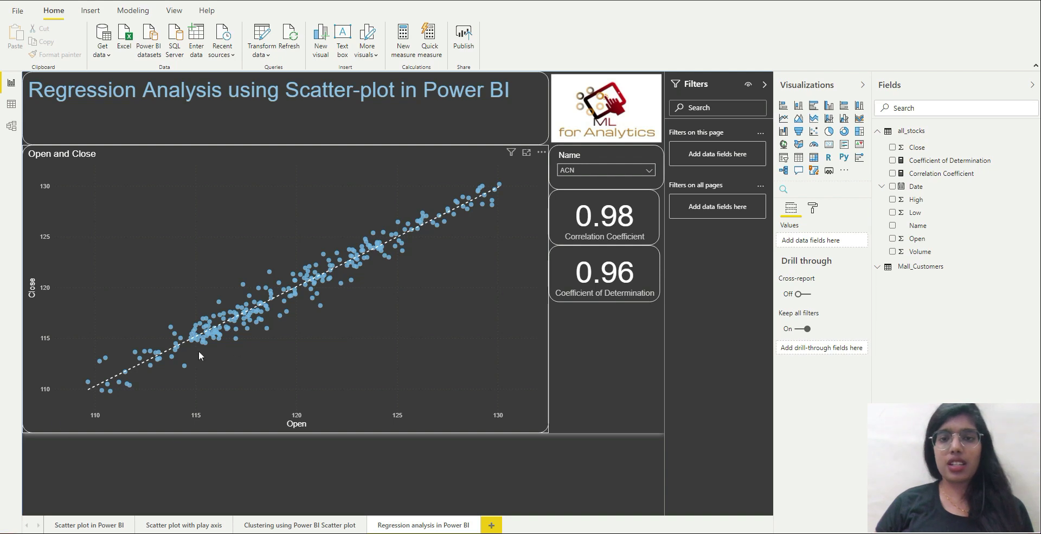
{"action": "left_click", "coordinate": [620, 173]}
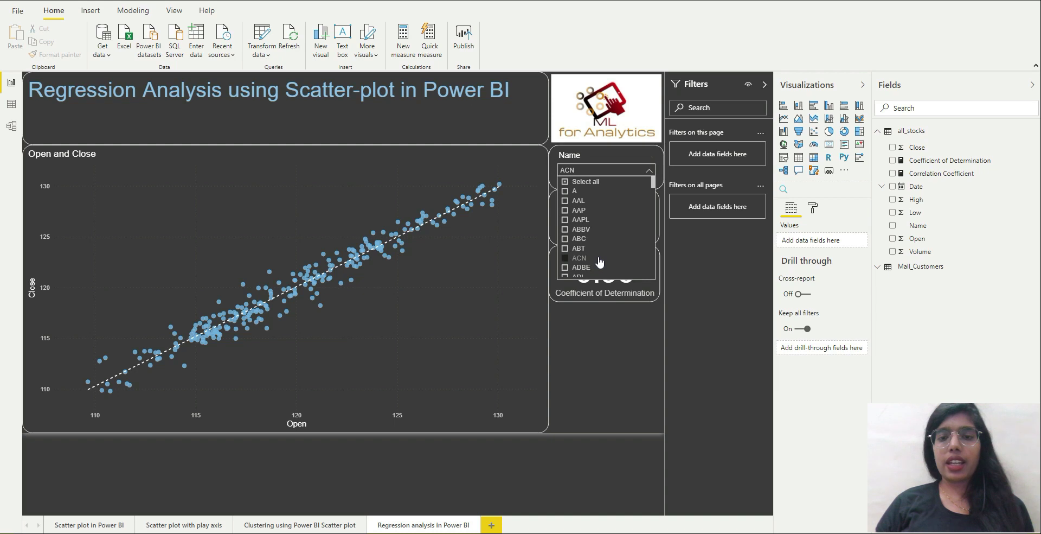
{"action": "scroll", "coordinate": [600, 262], "scroll_direction": "down", "scroll_amount": 2}
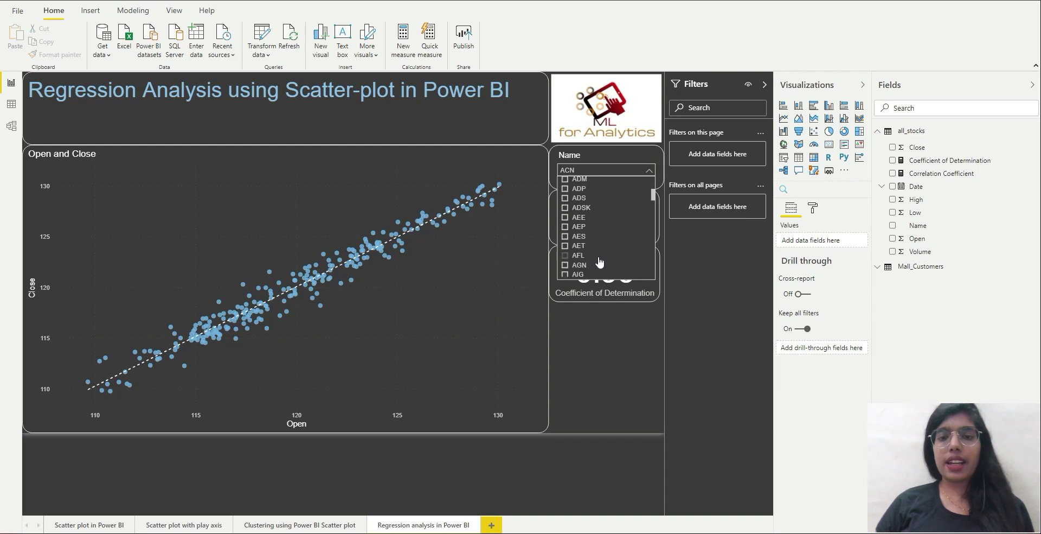
{"action": "left_click", "coordinate": [564, 207]}
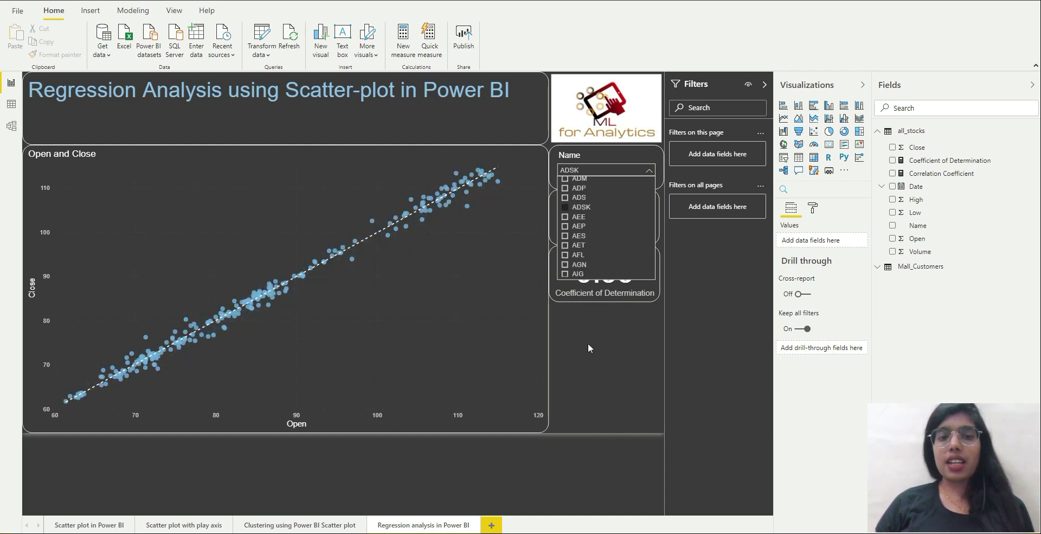
{"action": "left_click", "coordinate": [597, 171]}
{"action": "scroll", "coordinate": [608, 239], "scroll_direction": "down", "scroll_amount": 3}
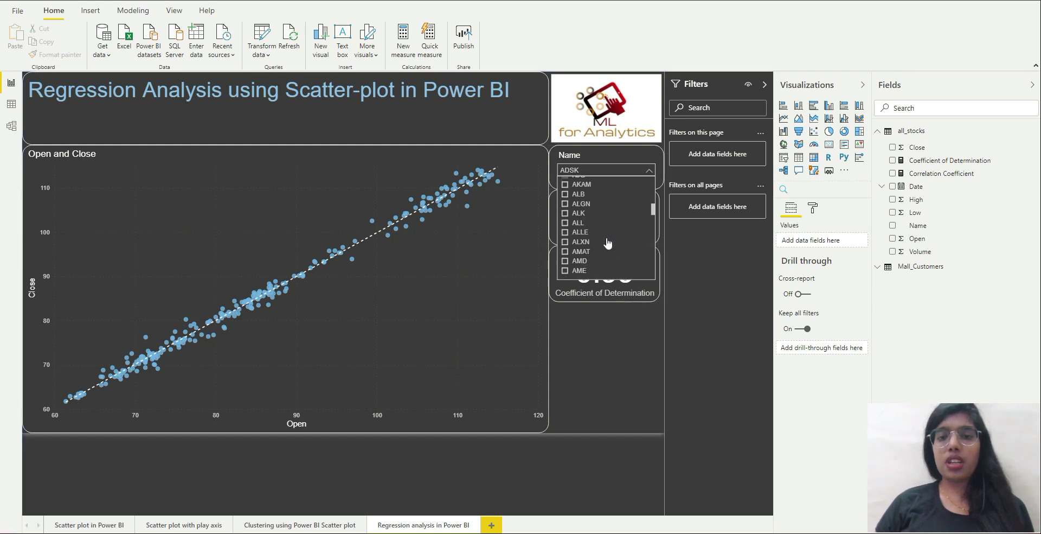
{"action": "left_click", "coordinate": [589, 251]}
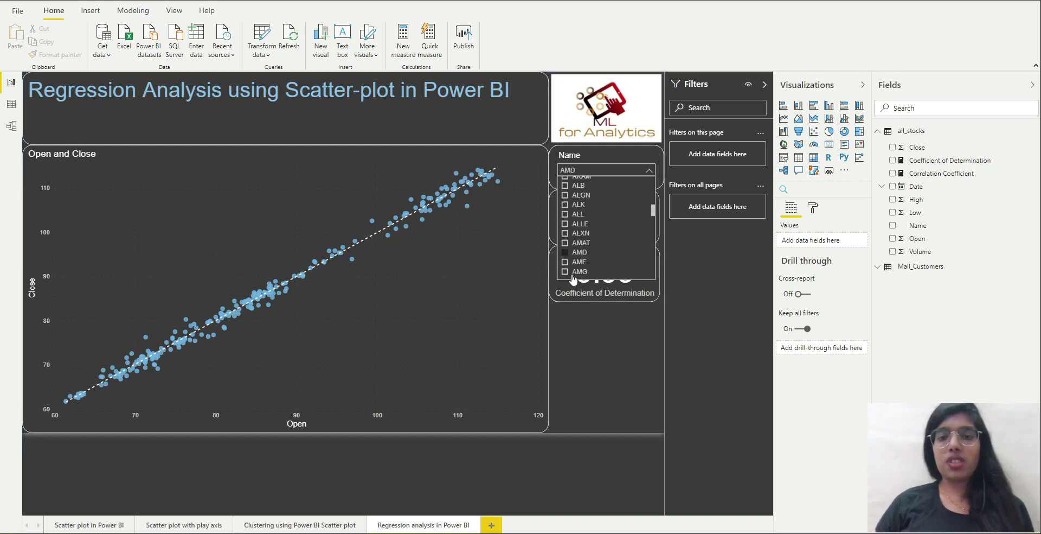
{"action": "left_click", "coordinate": [588, 329]}
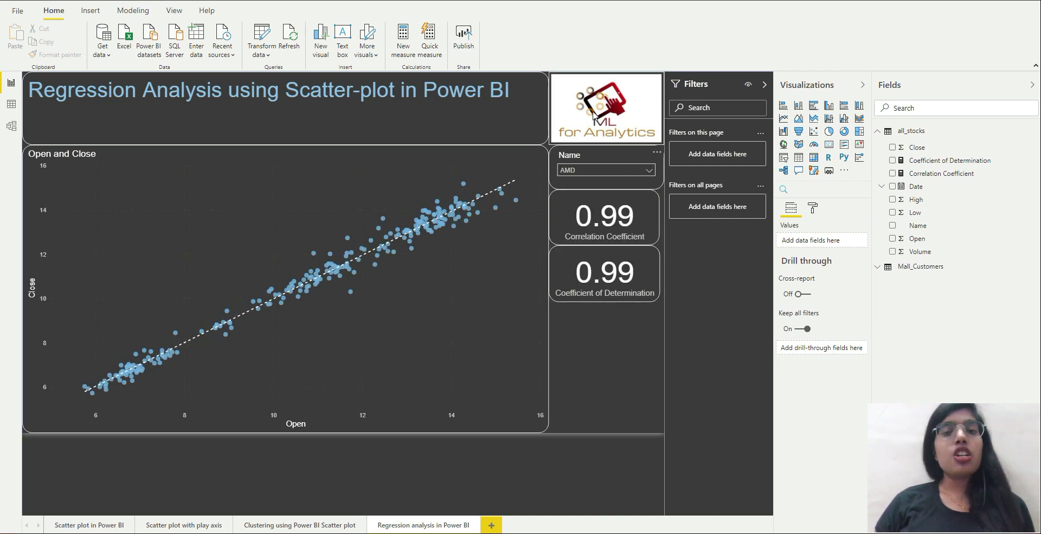
Step: Add ABBV, ADBE and AET to the AMD selection in the Name slicer
{"action": "left_click", "coordinate": [598, 173]}
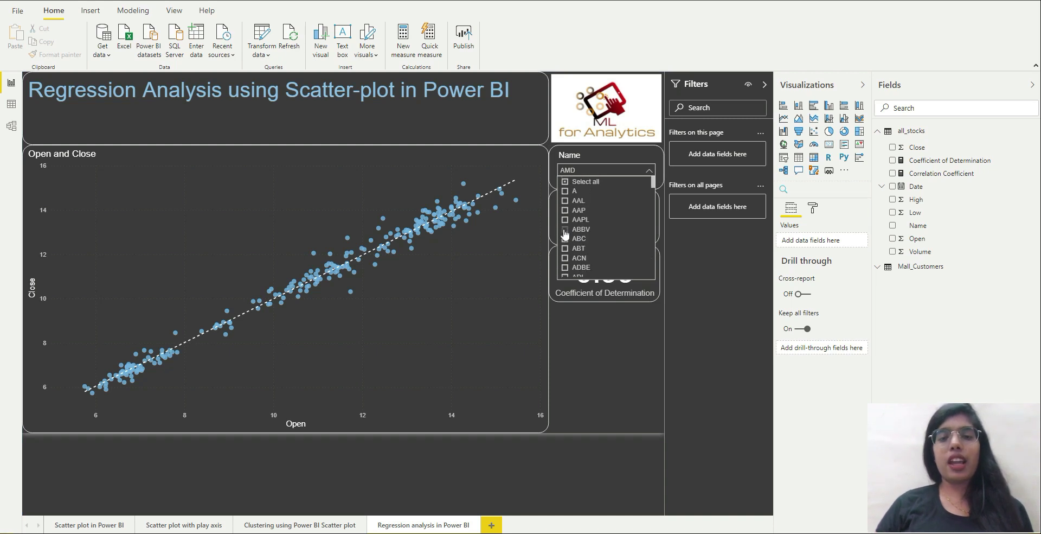
{"action": "left_click", "coordinate": [565, 230]}
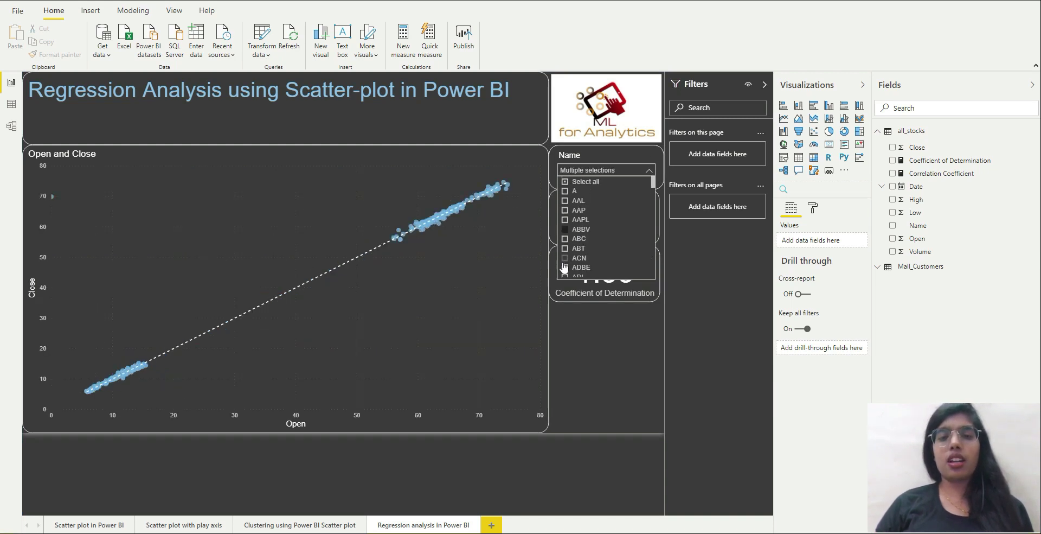
{"action": "left_click", "coordinate": [564, 266]}
{"action": "scroll", "coordinate": [602, 244], "scroll_direction": "down", "scroll_amount": 5}
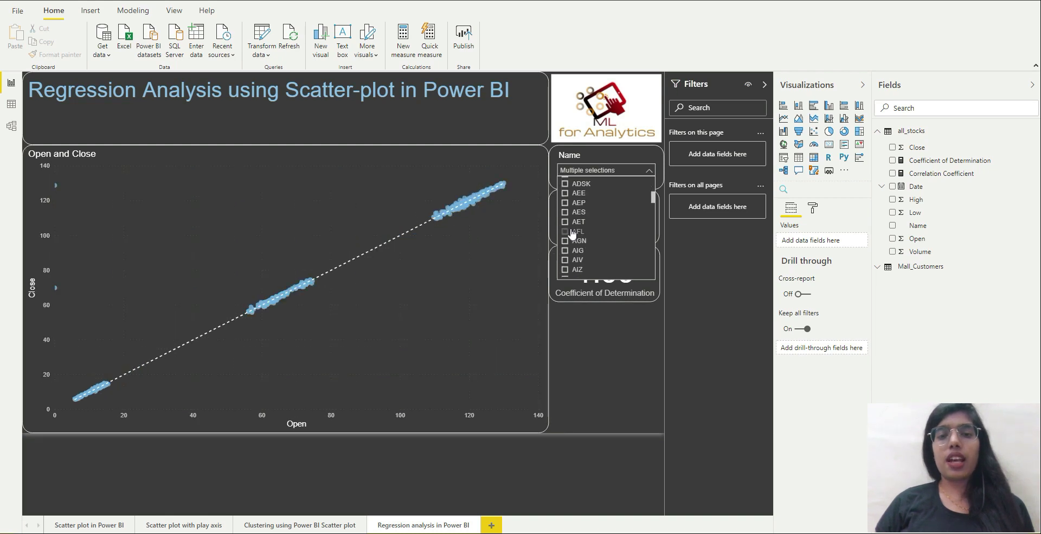
{"action": "left_click", "coordinate": [565, 221]}
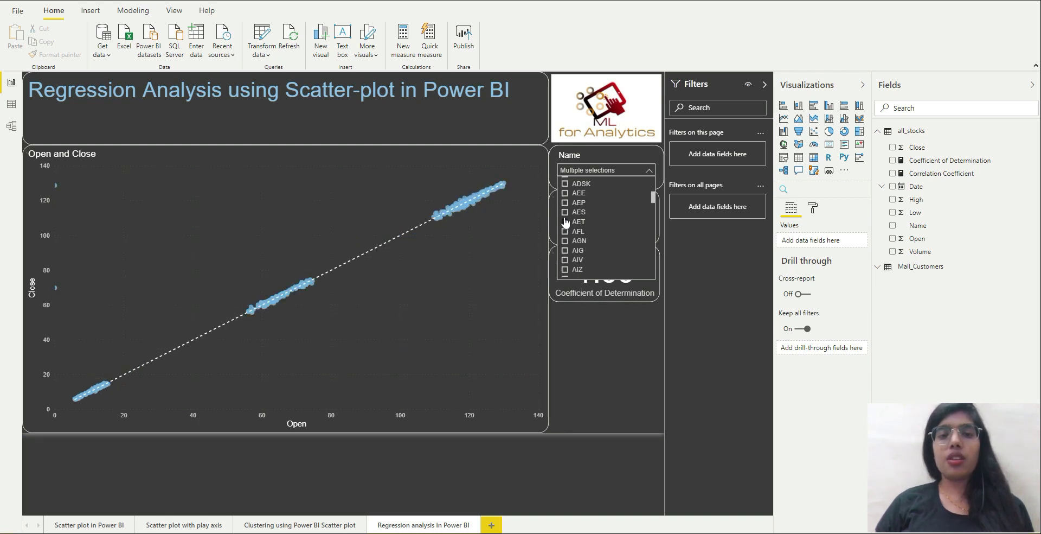
{"action": "left_click", "coordinate": [598, 355]}
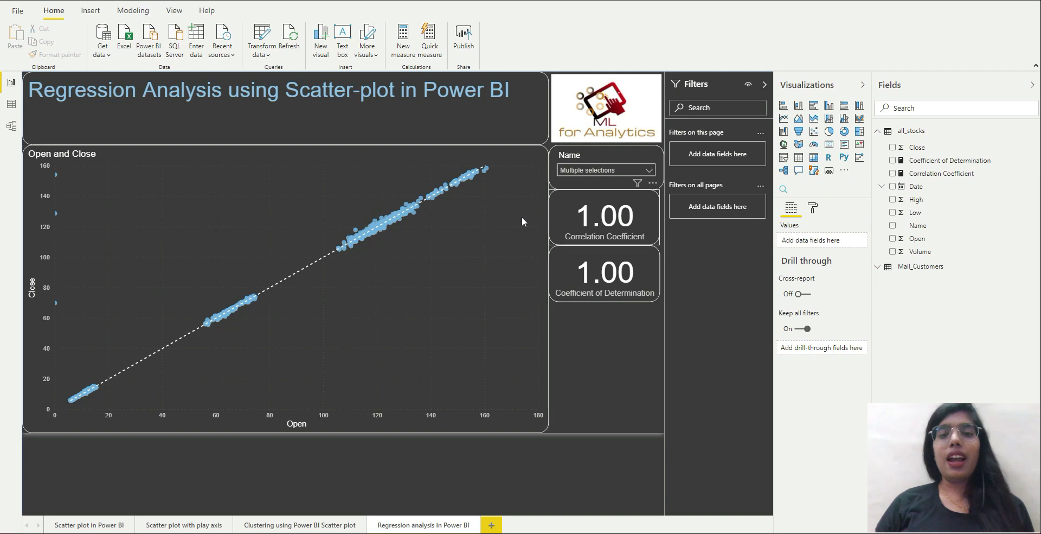